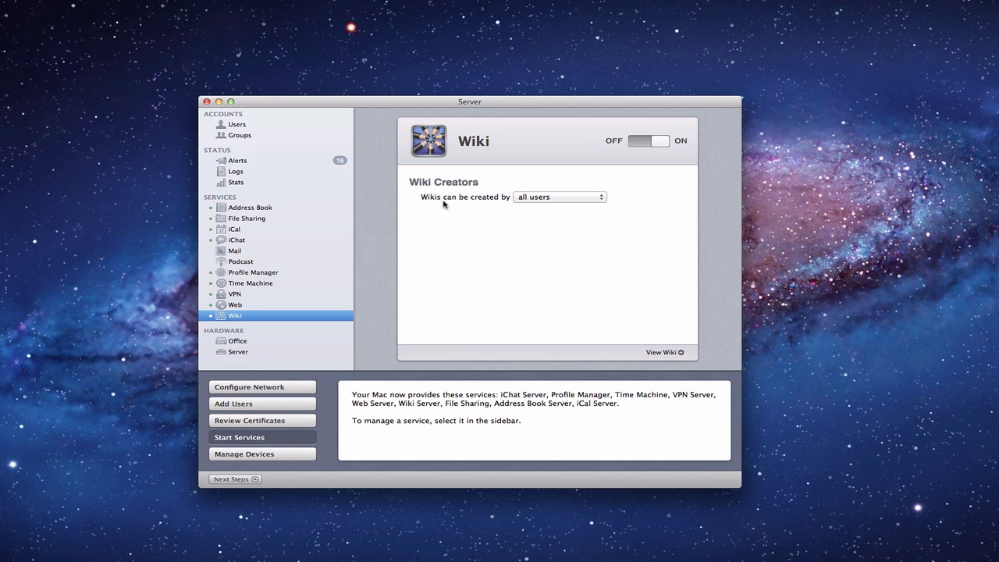
# Leave 'Wikis can be created by' set to all users and view the server's wiki
pyautogui.click(603, 198)
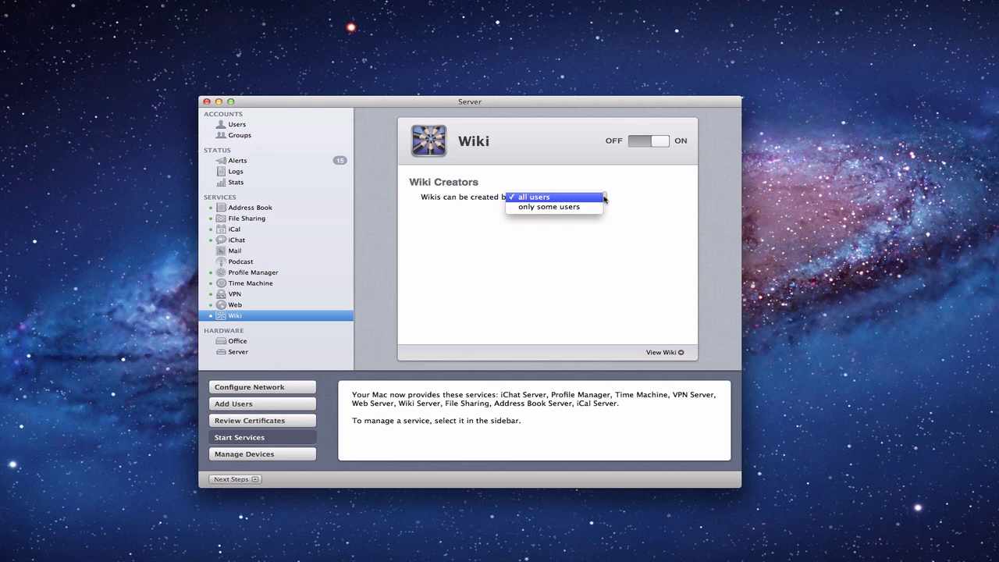
pyautogui.click(652, 200)
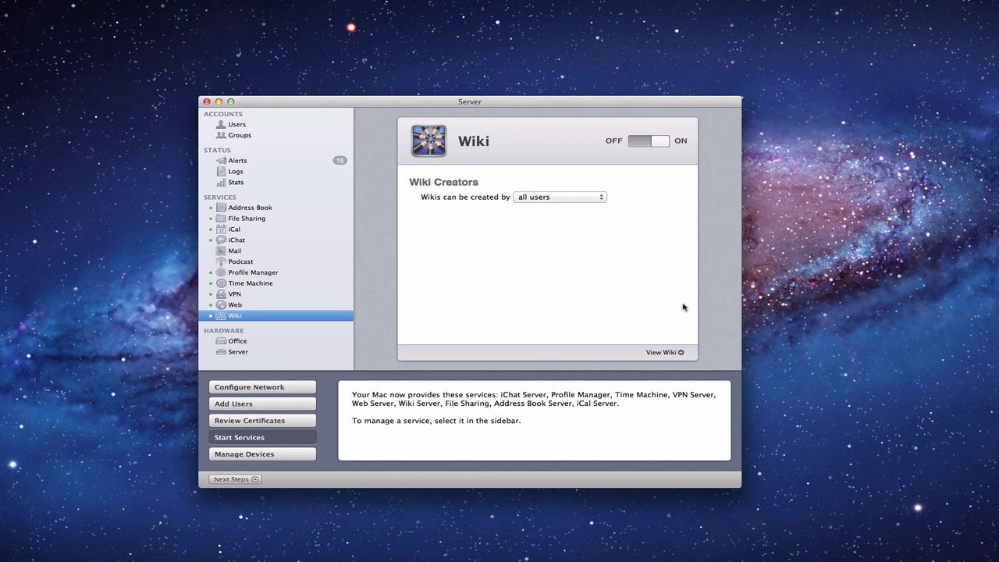
pyautogui.click(663, 353)
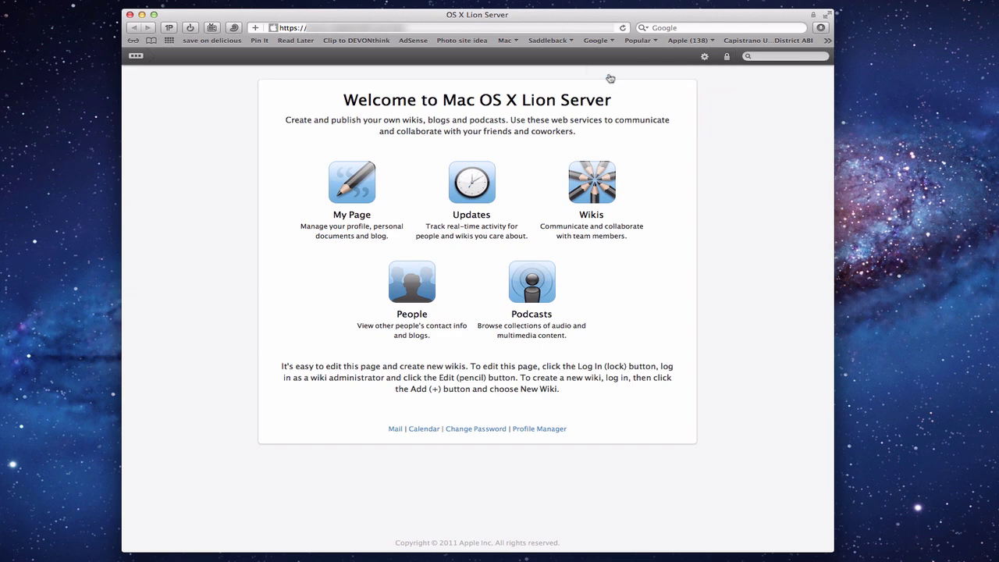
# Log in to the wiki with your user name and account password
pyautogui.click(608, 74)
pyautogui.write('toddolthoff')
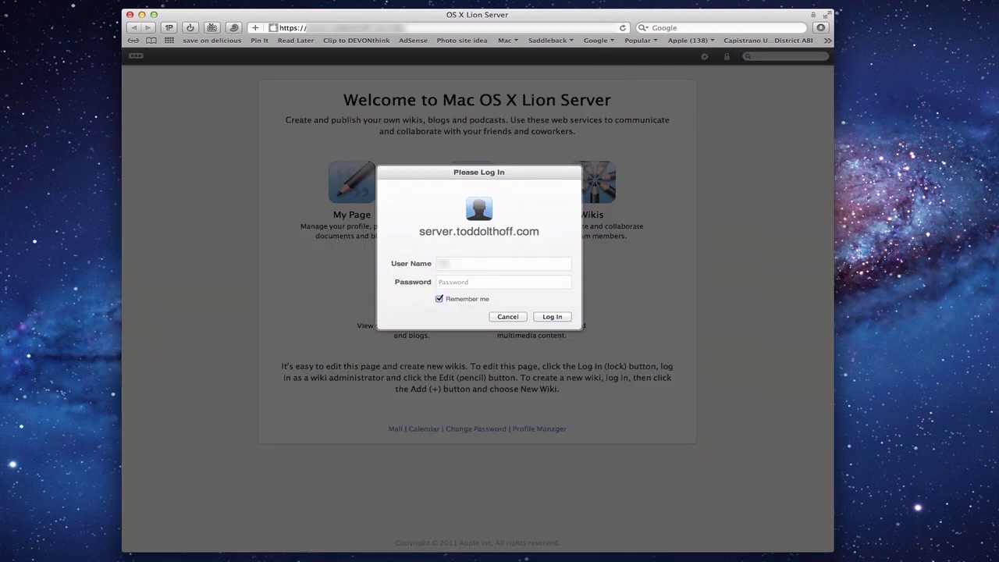
pyautogui.write('***********')
pyautogui.press('Return')
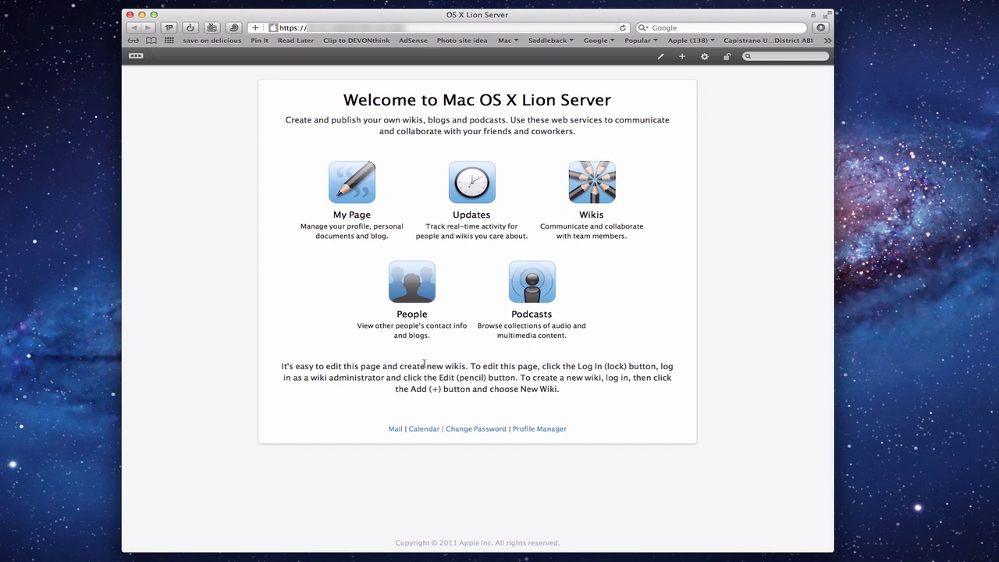
pyautogui.click(137, 58)
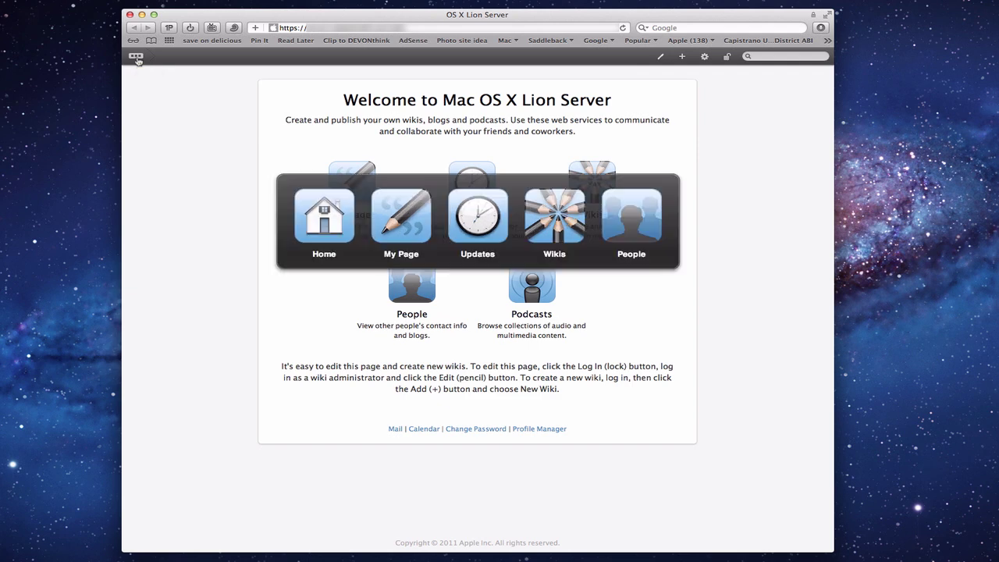
# Browse the navigation panel choices and go to your My Page profile
pyautogui.press('Right')
pyautogui.press('Right')
pyautogui.press('Right')
pyautogui.press('Right')
pyautogui.press('Right')
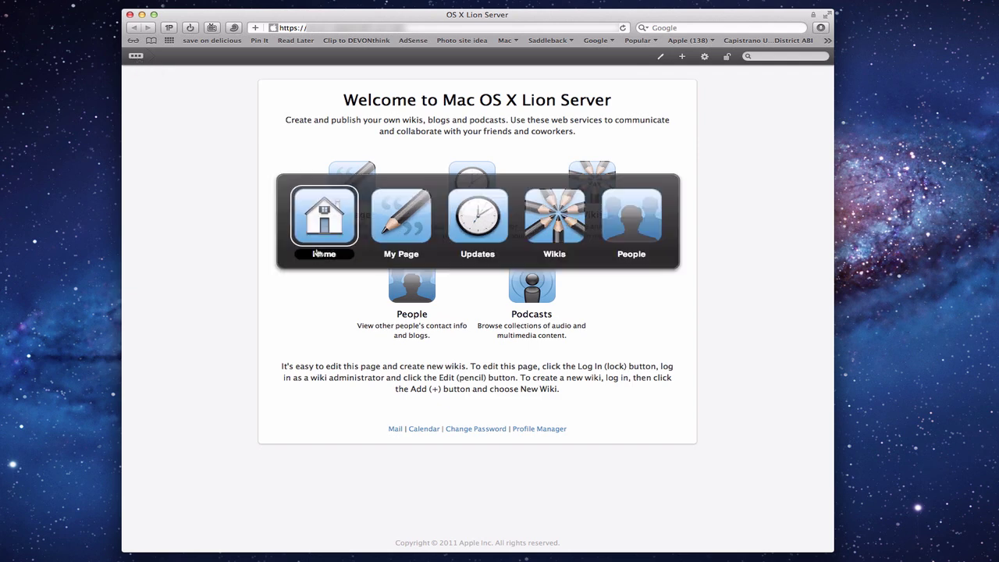
pyautogui.press('Left')
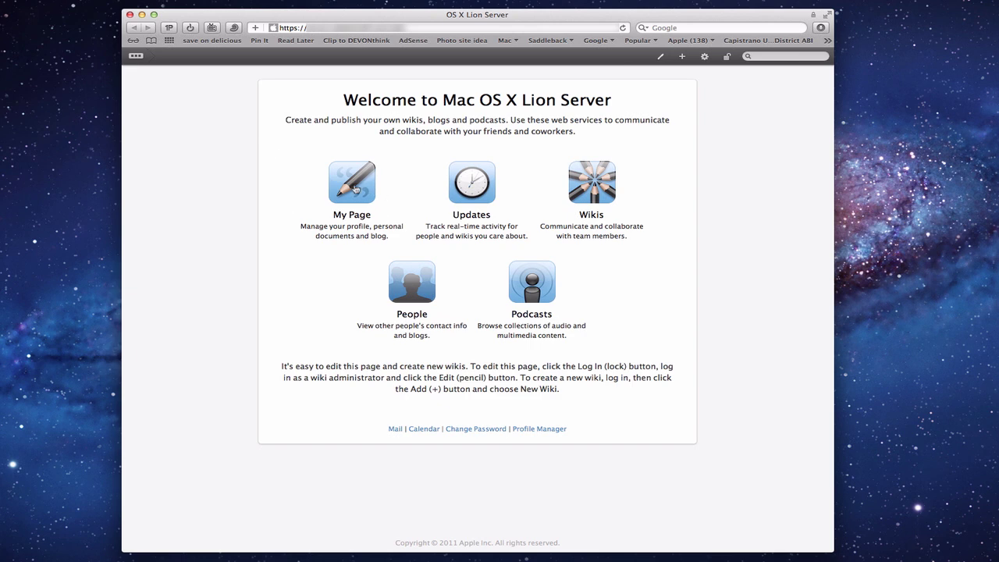
pyautogui.click(355, 188)
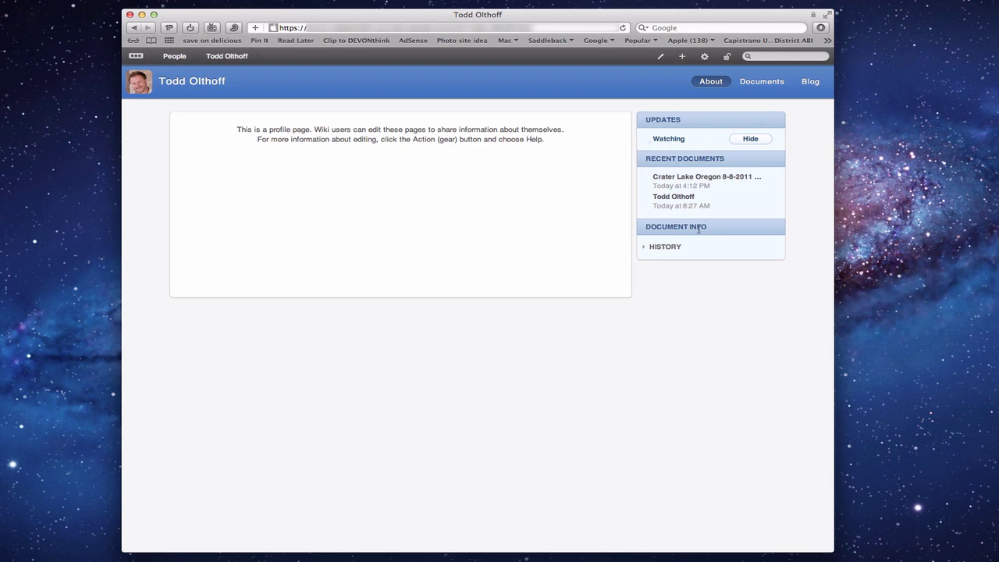
# Expand the profile page's HISTORY section to show its edit history
pyautogui.click(644, 247)
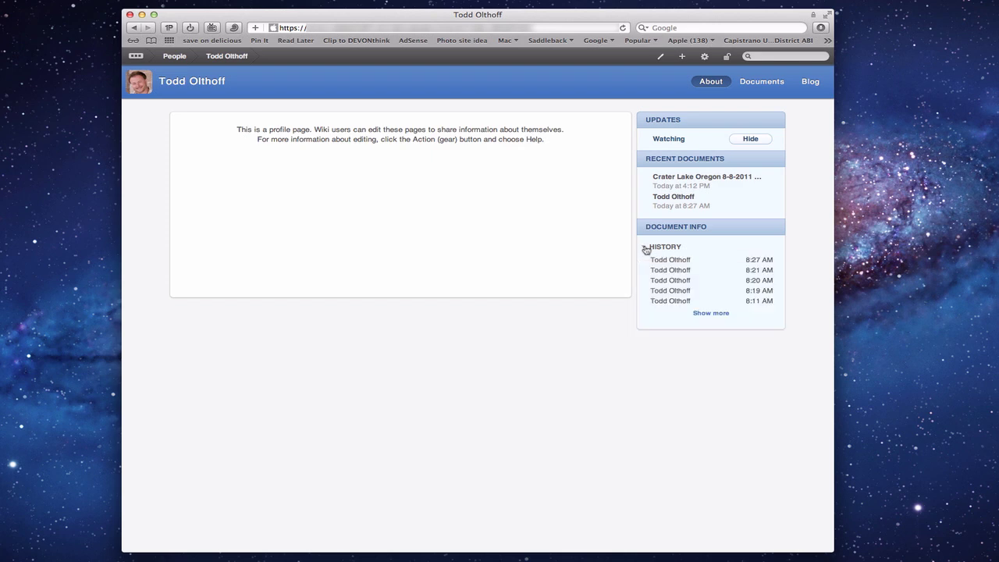
pyautogui.click(645, 248)
pyautogui.click(645, 248)
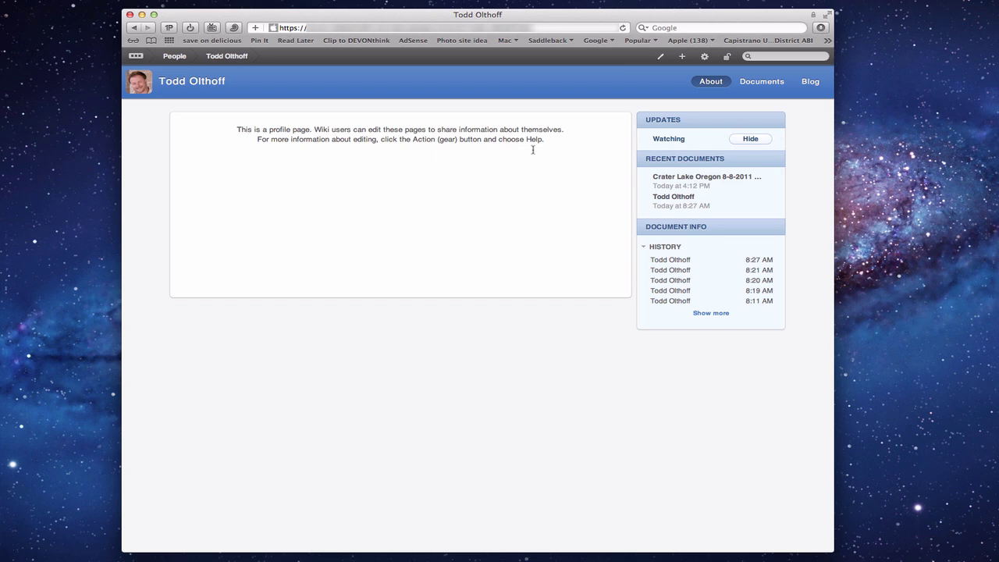
# Look over the + new-content menu, then open Settings from the gear Action menu
pyautogui.click(683, 60)
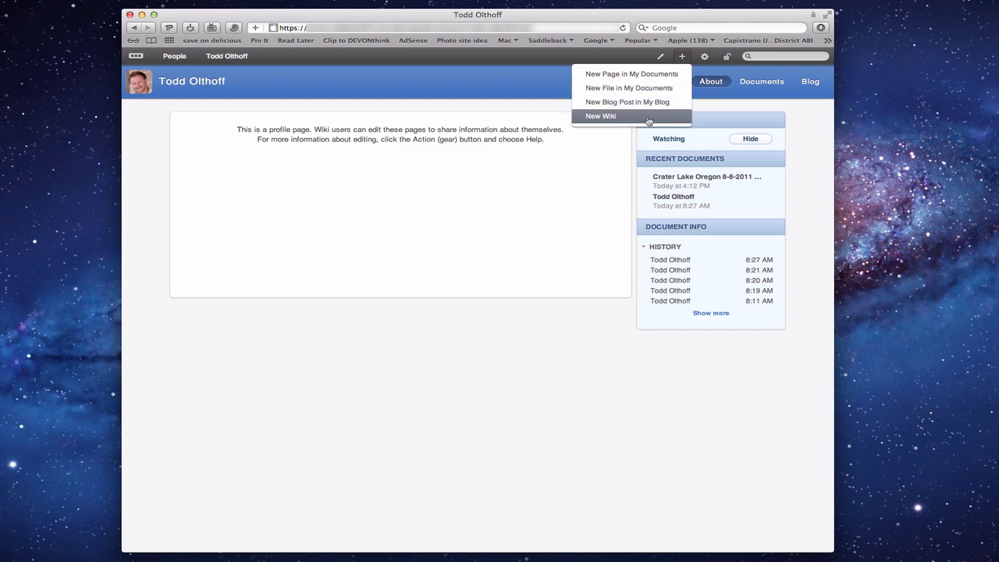
pyautogui.click(683, 57)
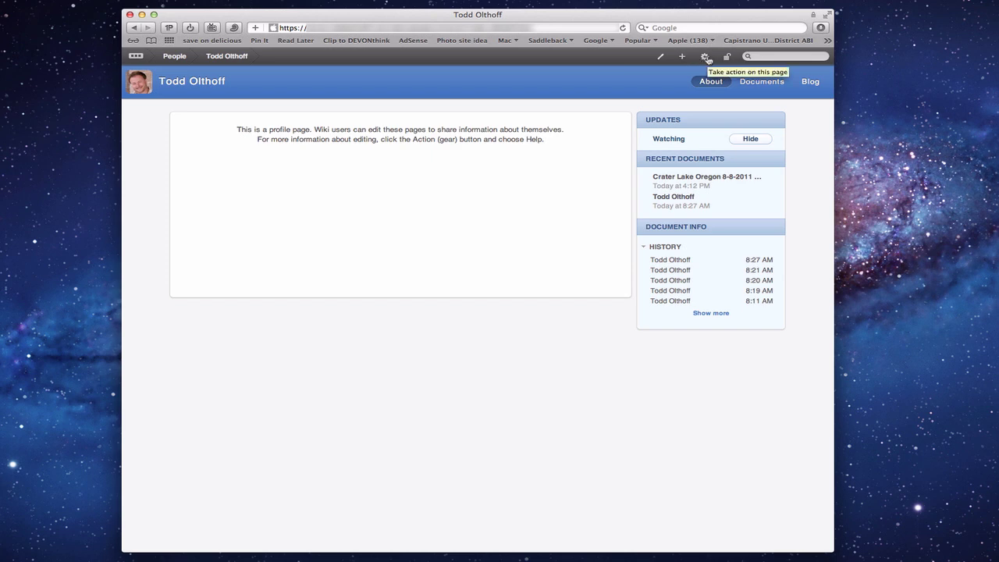
pyautogui.click(705, 56)
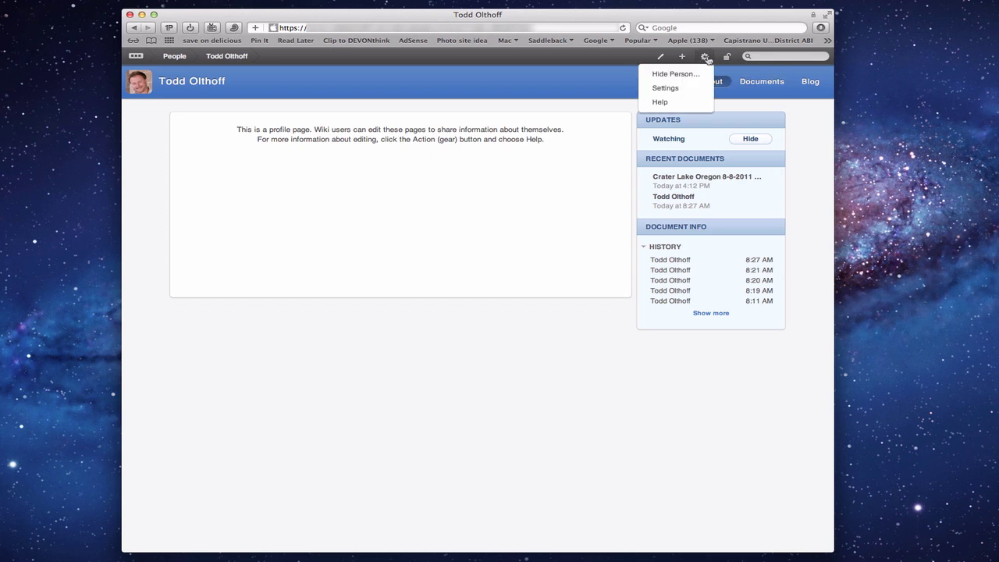
pyautogui.click(668, 88)
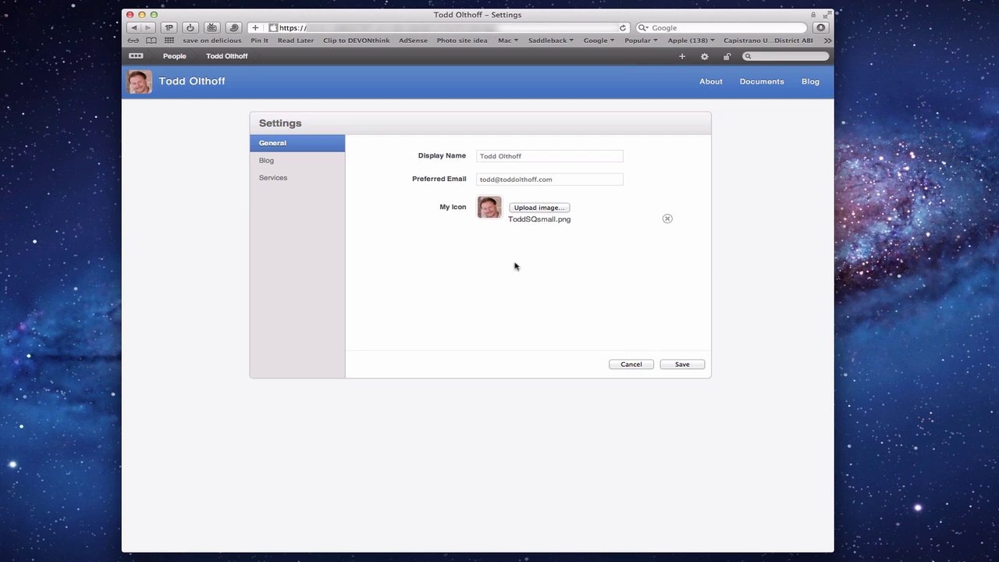
# Keep blog guests at No access, comments for Authenticated users, moderation None; uncheck Blog in Services
pyautogui.click(266, 162)
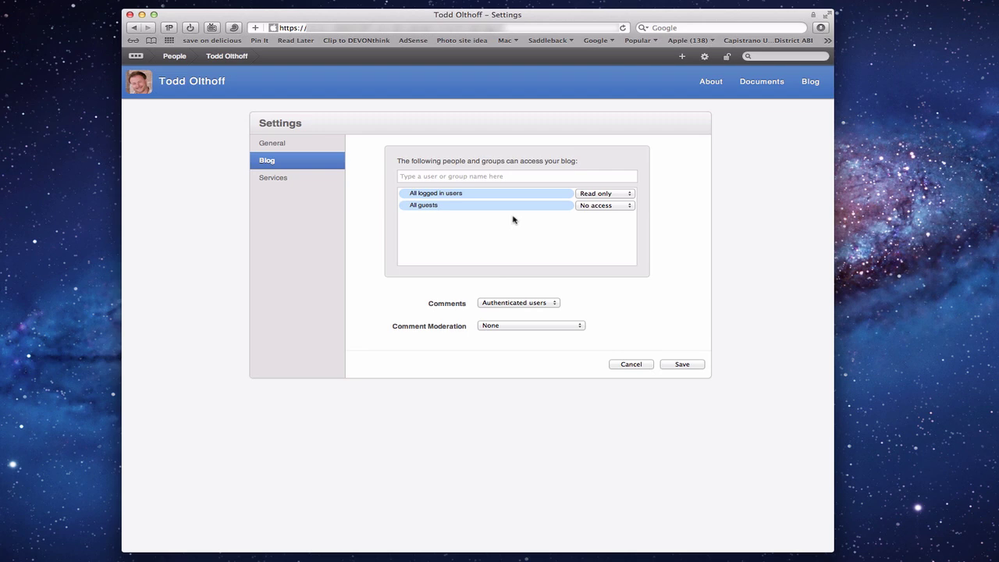
pyautogui.click(629, 207)
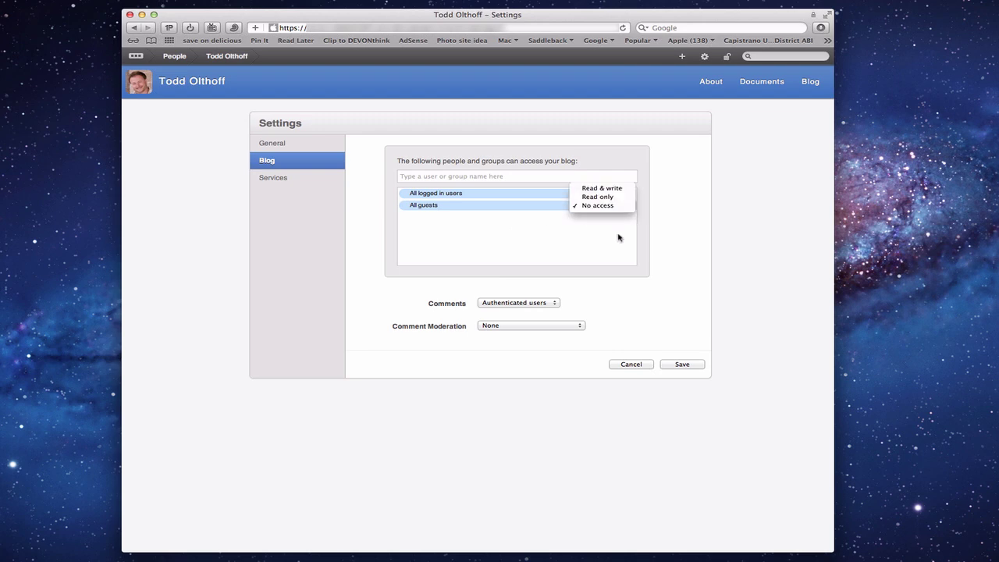
pyautogui.click(618, 237)
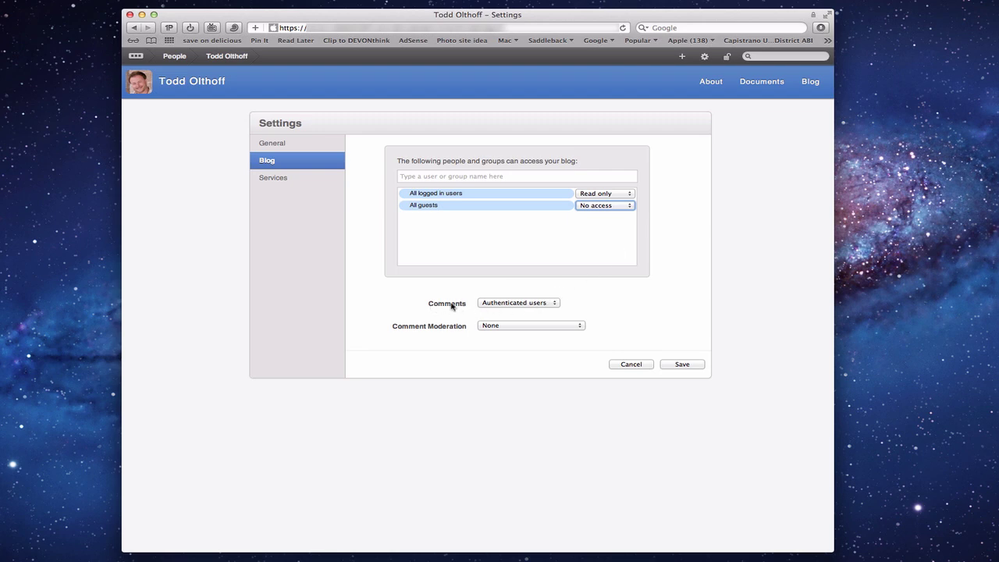
pyautogui.click(557, 305)
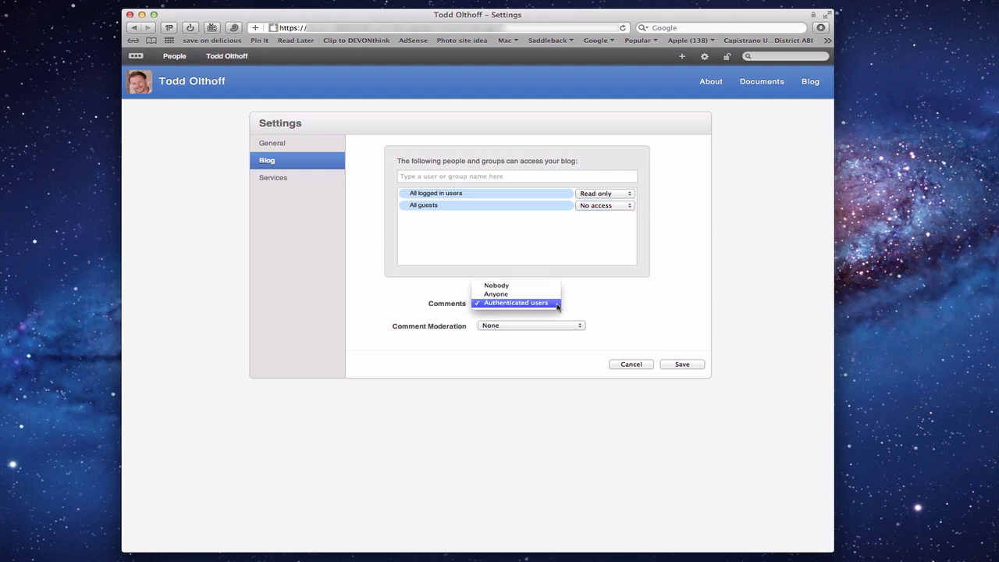
pyautogui.click(614, 306)
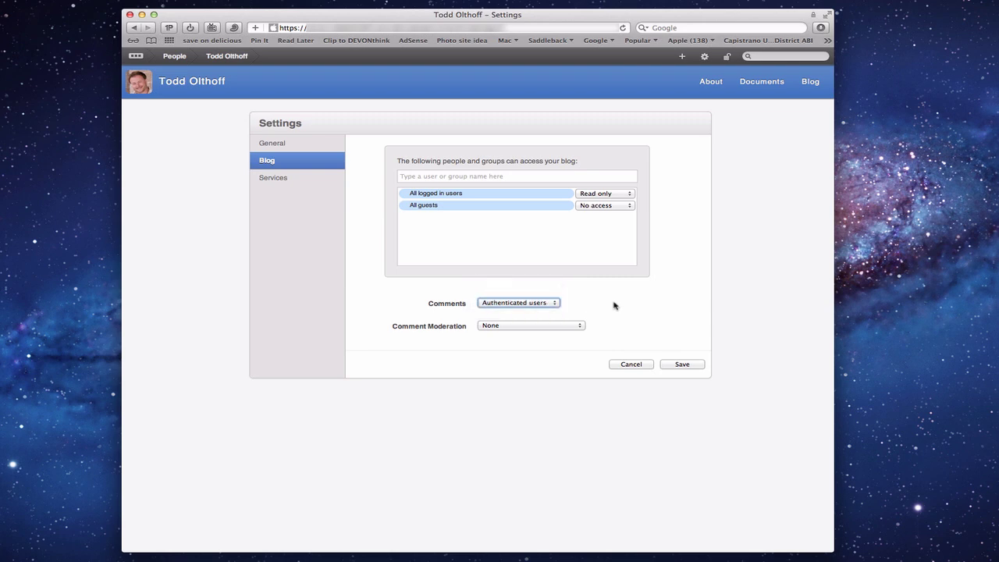
pyautogui.click(582, 326)
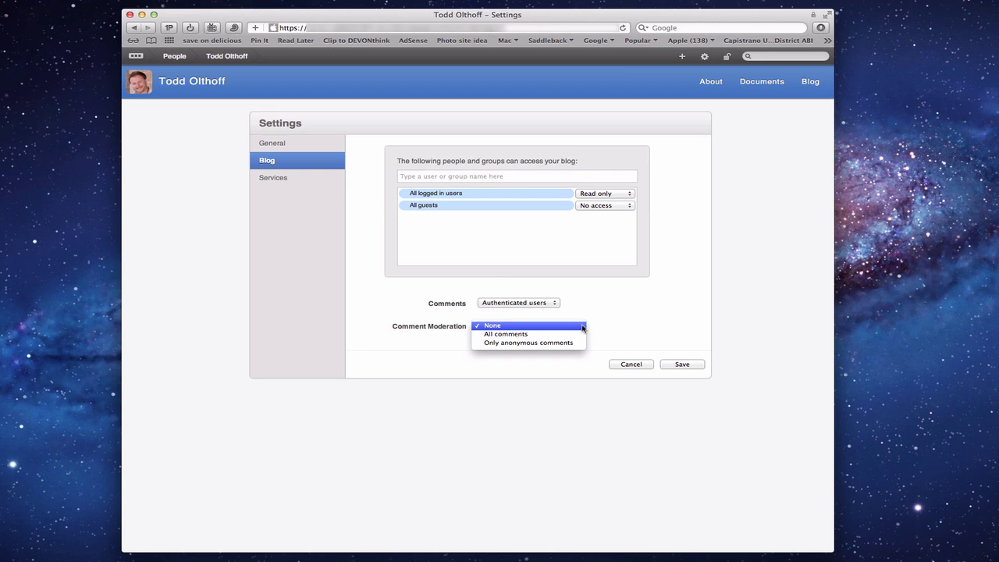
pyautogui.click(614, 328)
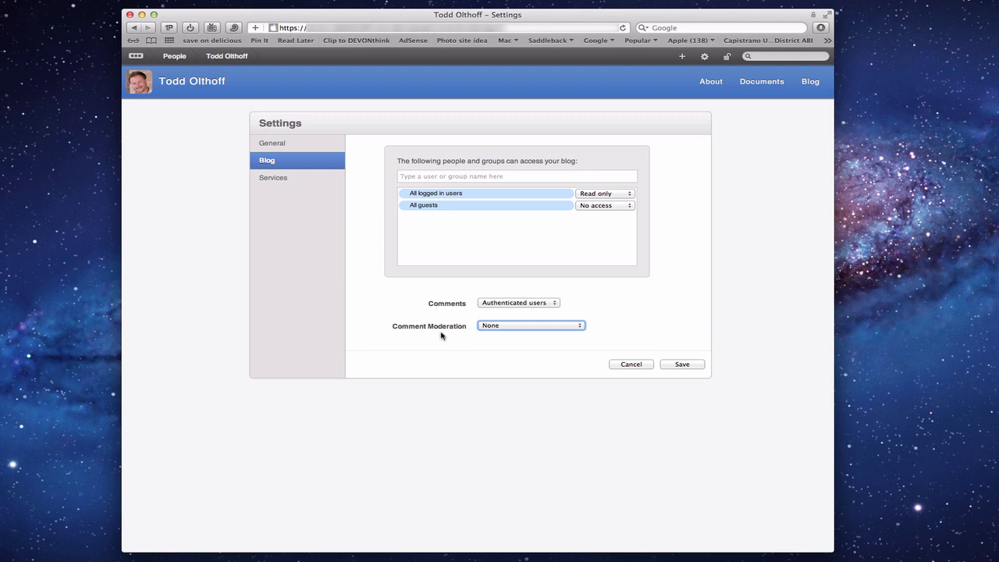
pyautogui.click(272, 179)
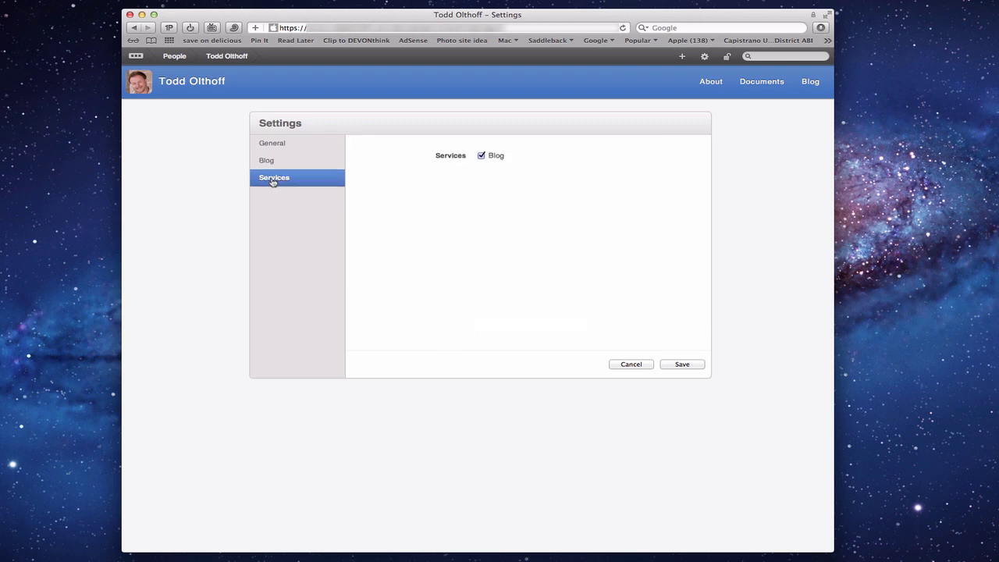
pyautogui.click(481, 156)
# Re-check the Blog service, cancel Settings, and return to the profile's About page
pyautogui.click(481, 156)
pyautogui.click(632, 366)
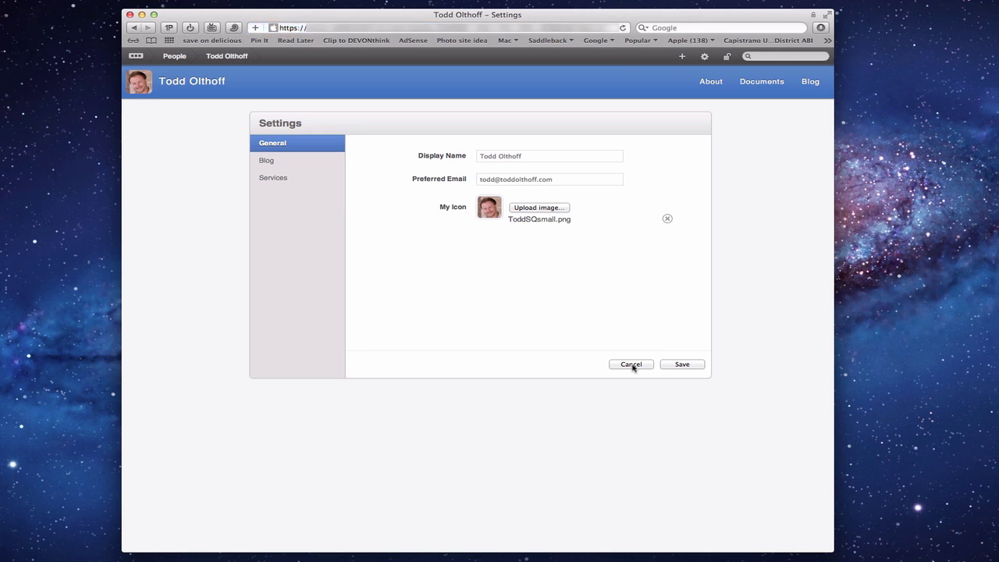
pyautogui.click(179, 83)
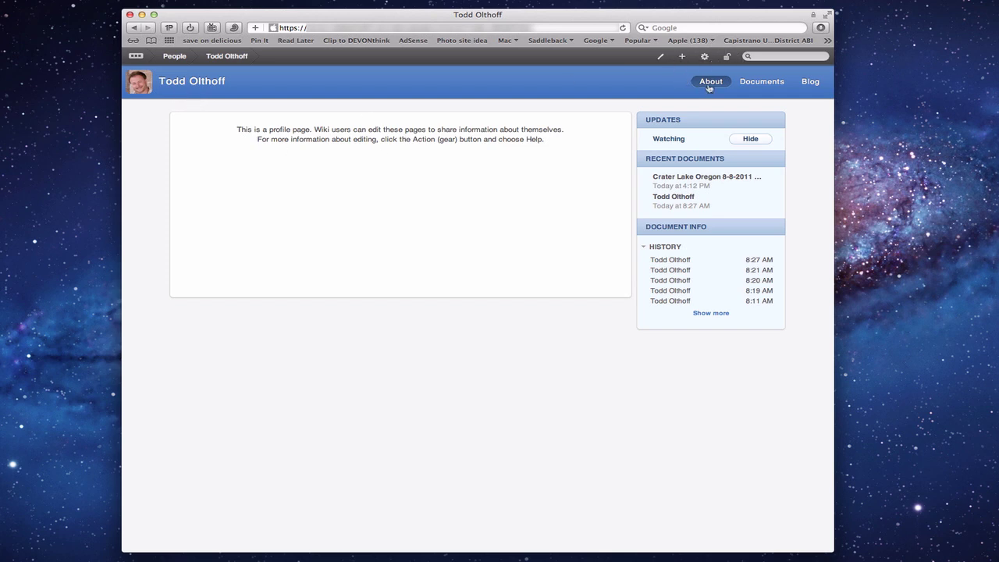
# Browse the Documents list's favourites, deleted and all views, then go to the empty Blog page
pyautogui.click(762, 82)
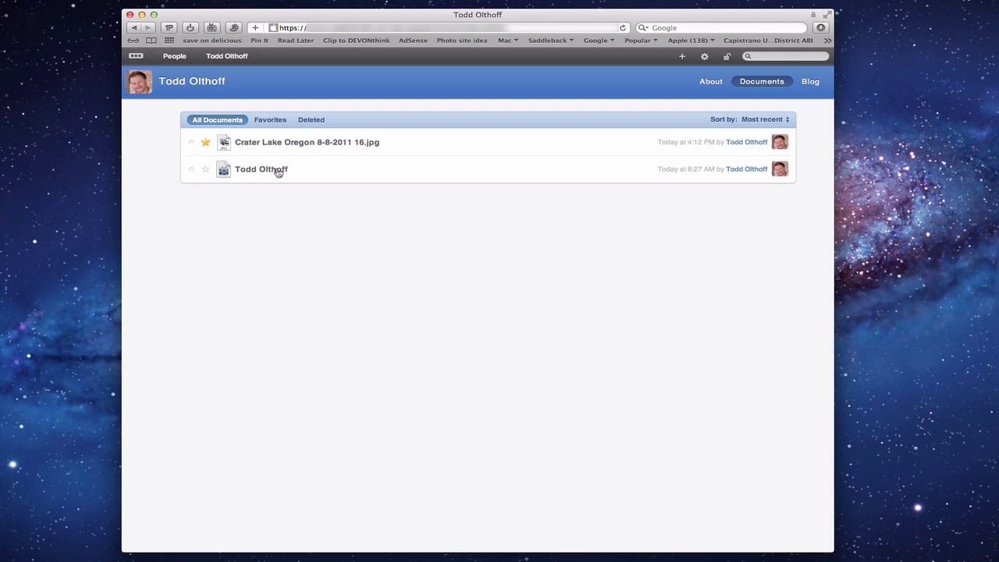
pyautogui.click(271, 120)
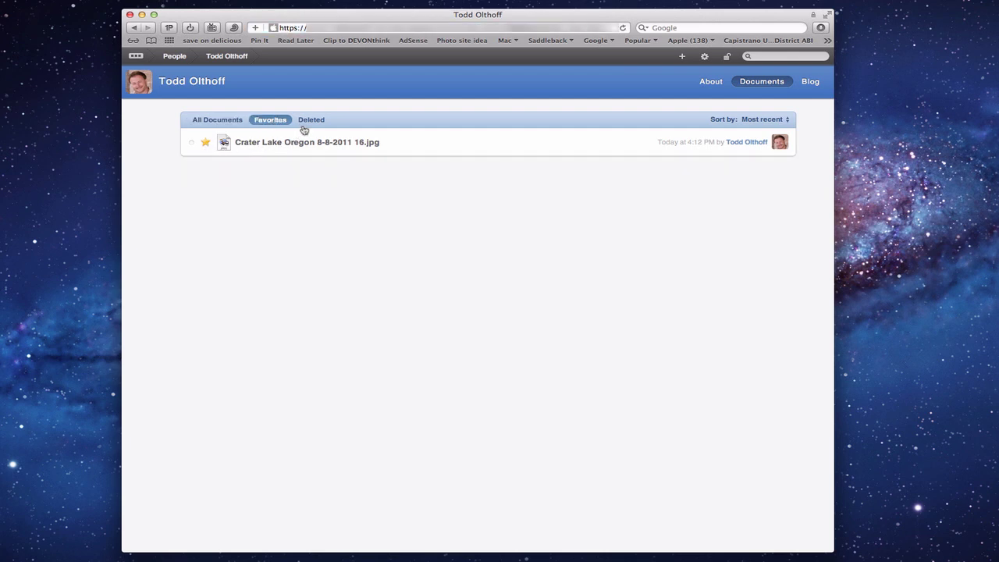
pyautogui.click(310, 121)
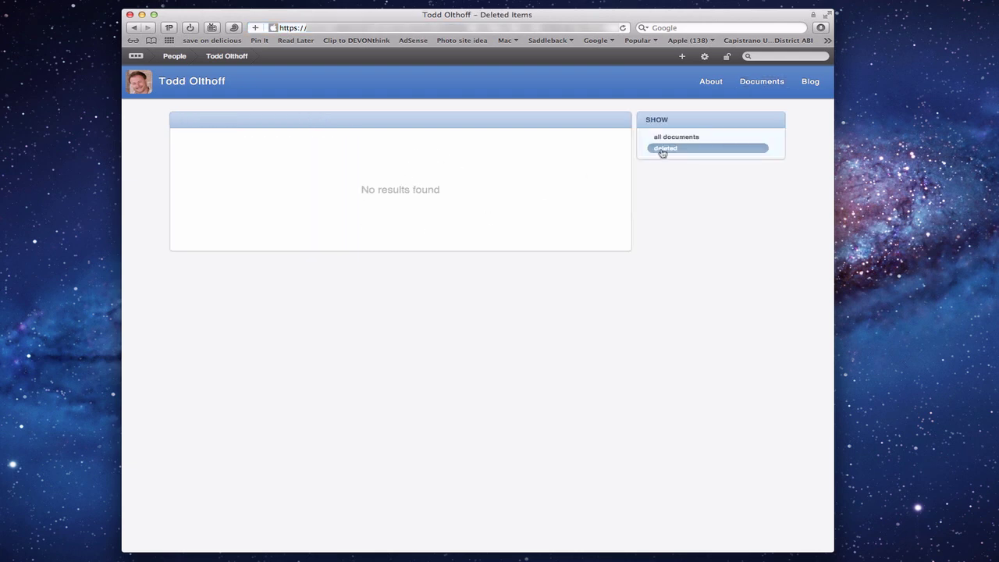
pyautogui.click(677, 138)
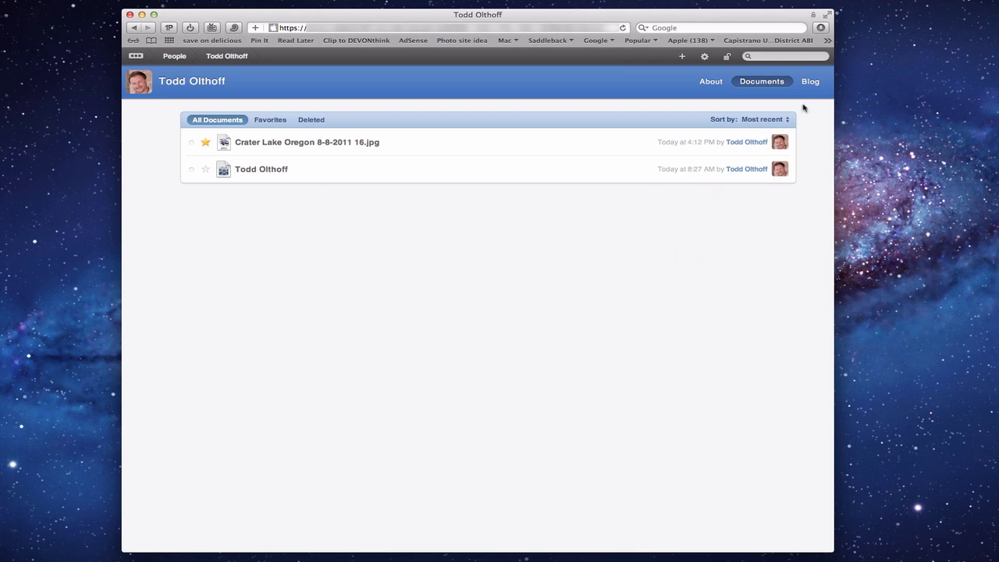
pyautogui.click(812, 82)
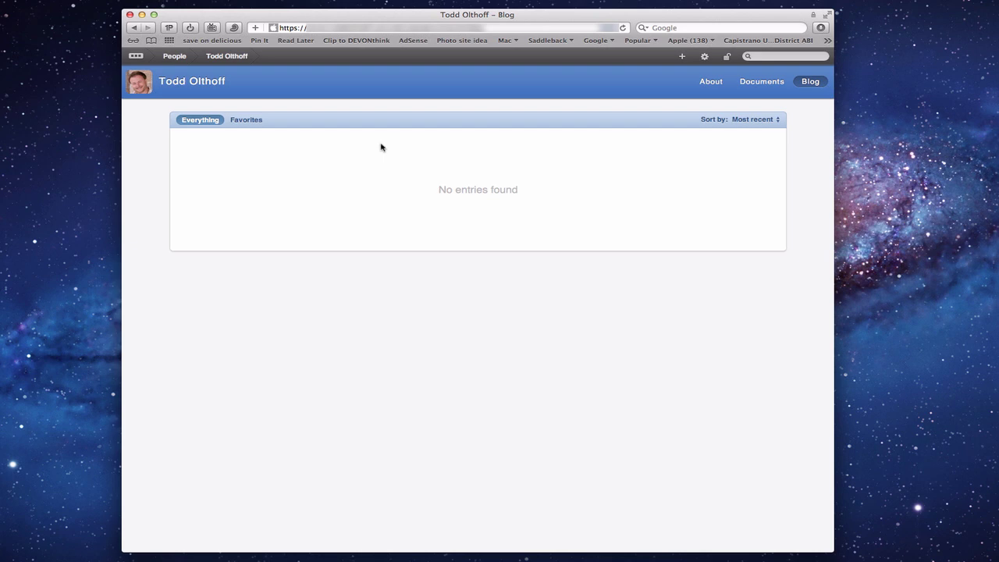
# Create a new blog post in My Blog titled 'New Blog'
pyautogui.click(682, 57)
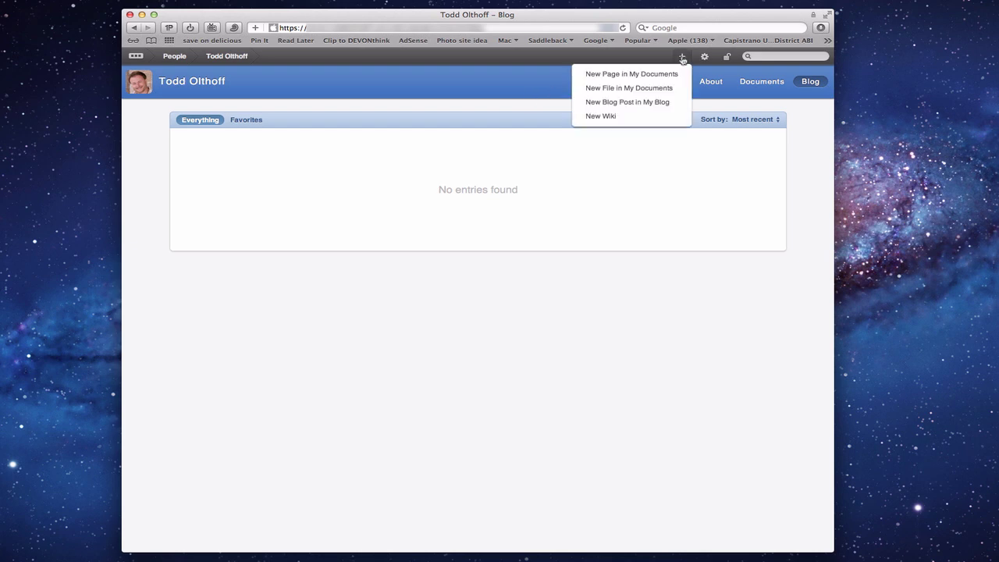
pyautogui.click(657, 102)
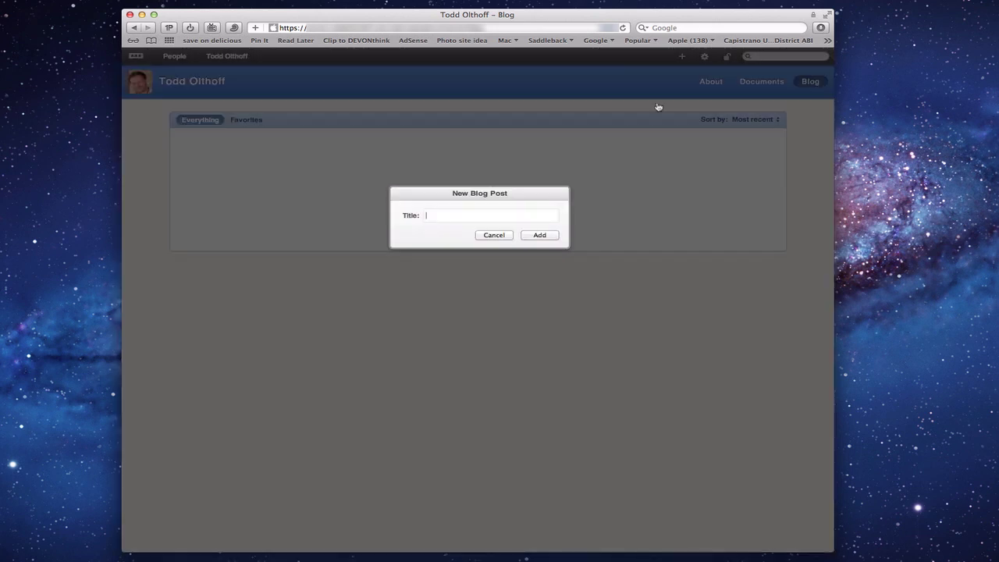
pyautogui.write('New Blog')
pyautogui.click(536, 236)
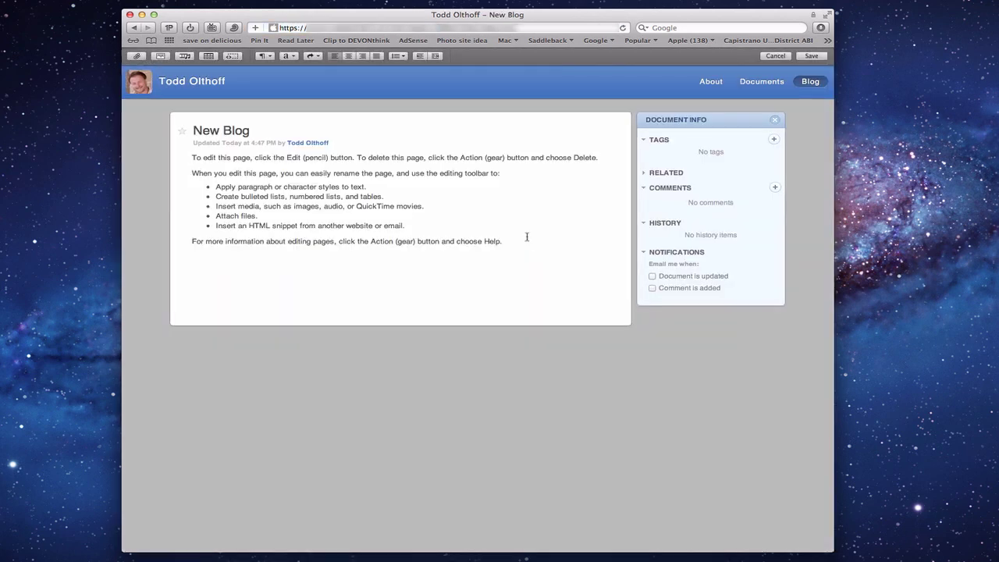
# Replace the body with 'Welcome to my new Blog!' and make 'Blog!' bold
pyautogui.moveTo(193, 156); pyautogui.dragTo(477, 255)
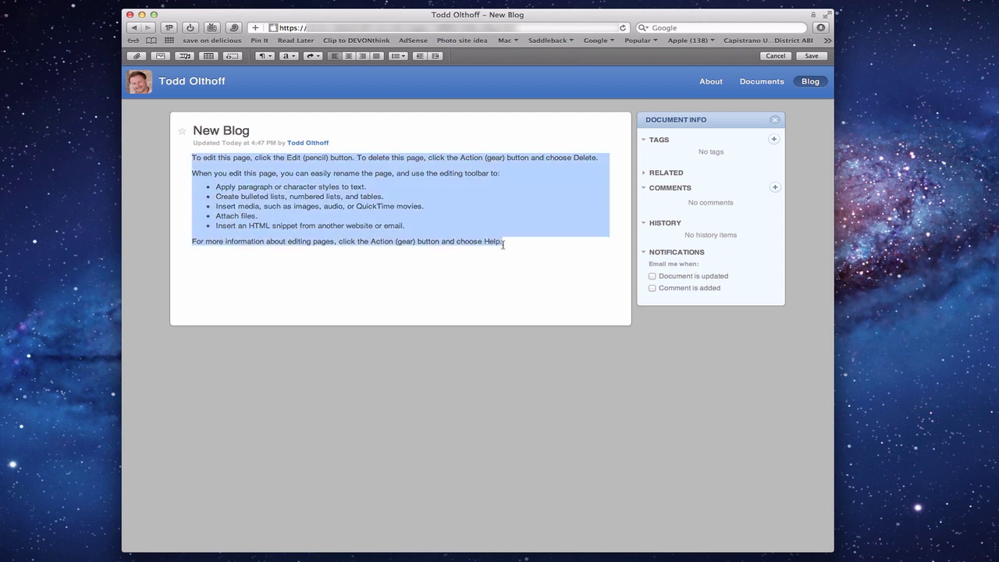
pyautogui.write('Welco')
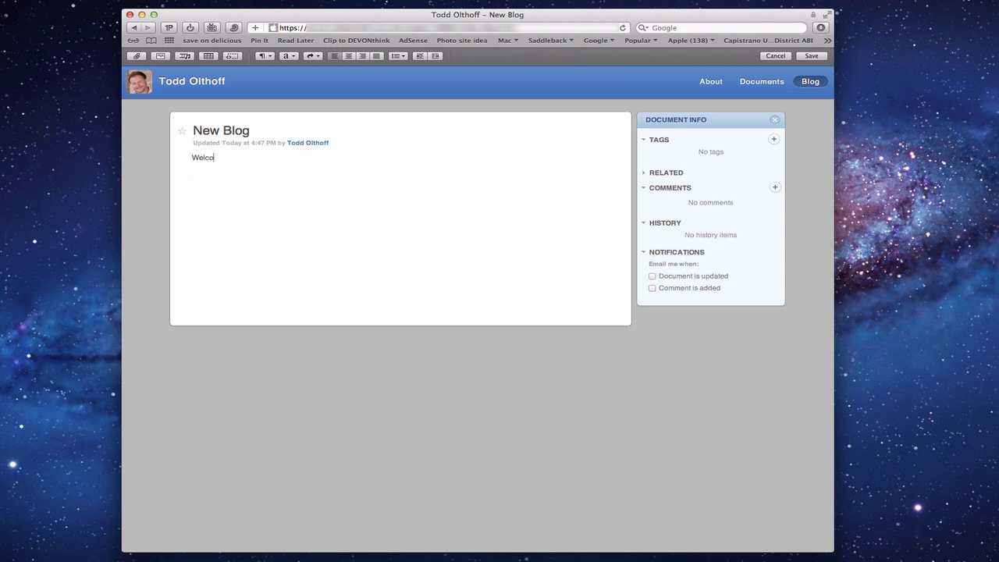
pyautogui.write('me to my new Blog!')
pyautogui.moveTo(286, 157); pyautogui.dragTo(267, 158)
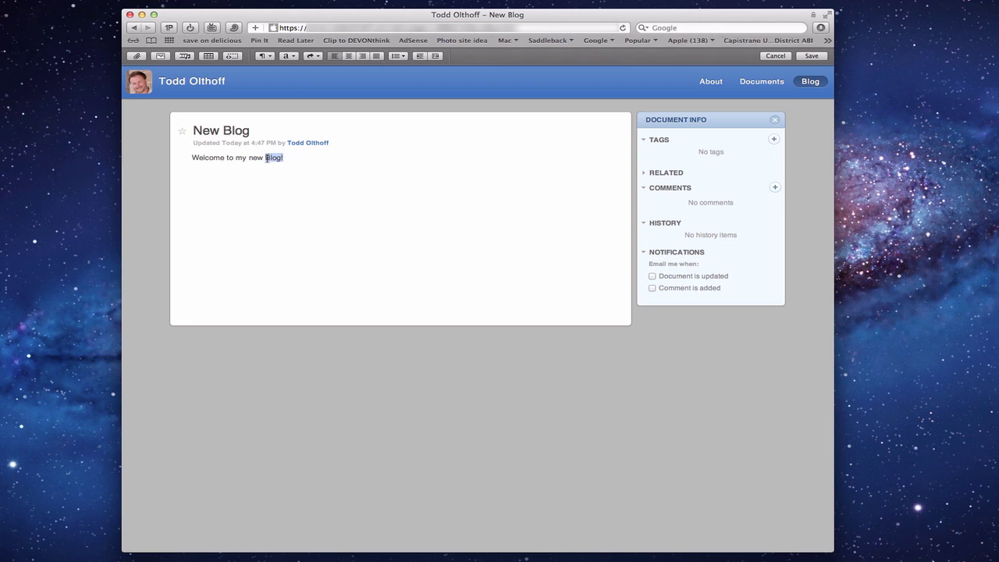
pyautogui.click(292, 58)
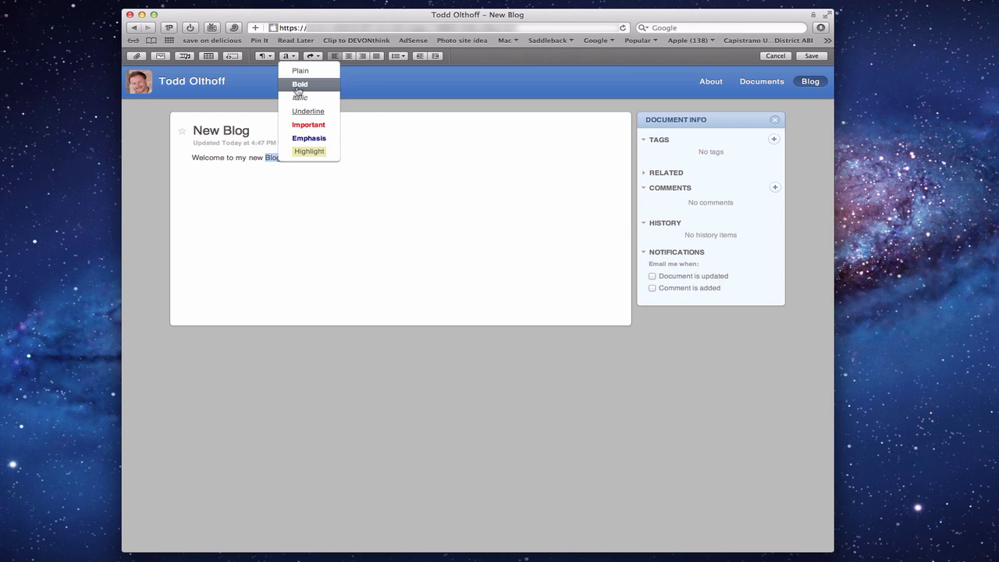
pyautogui.click(300, 82)
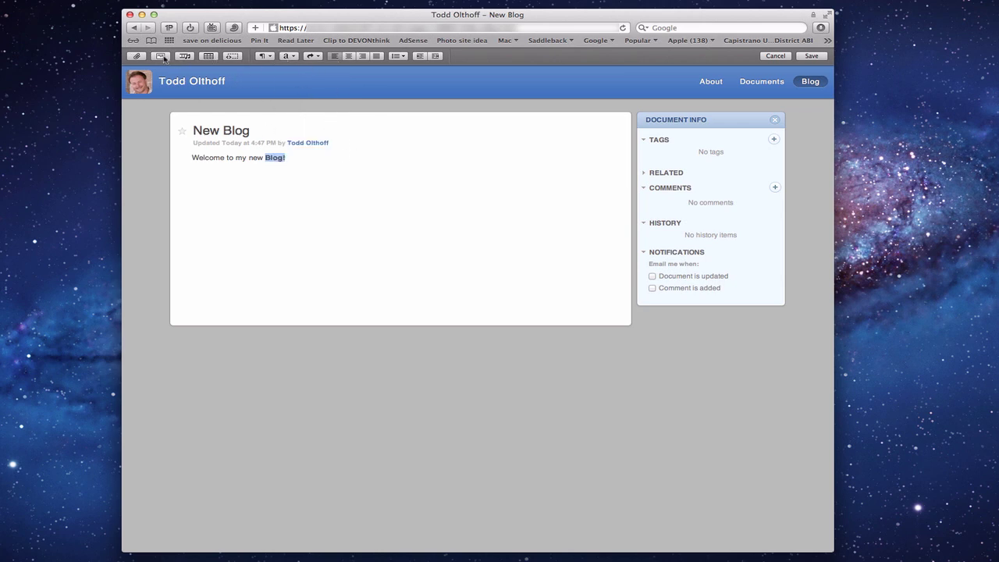
# Upload the photo Vicente Trail 11-26-09 4.jpg into the post after 'Blog!'
pyautogui.click(283, 175)
pyautogui.click(161, 56)
pyautogui.click(437, 217)
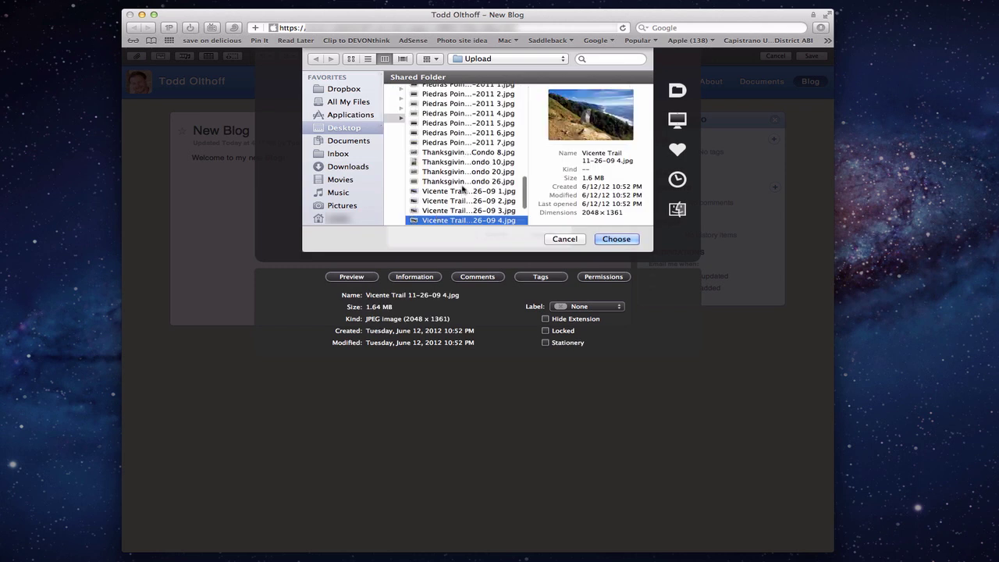
pyautogui.click(610, 241)
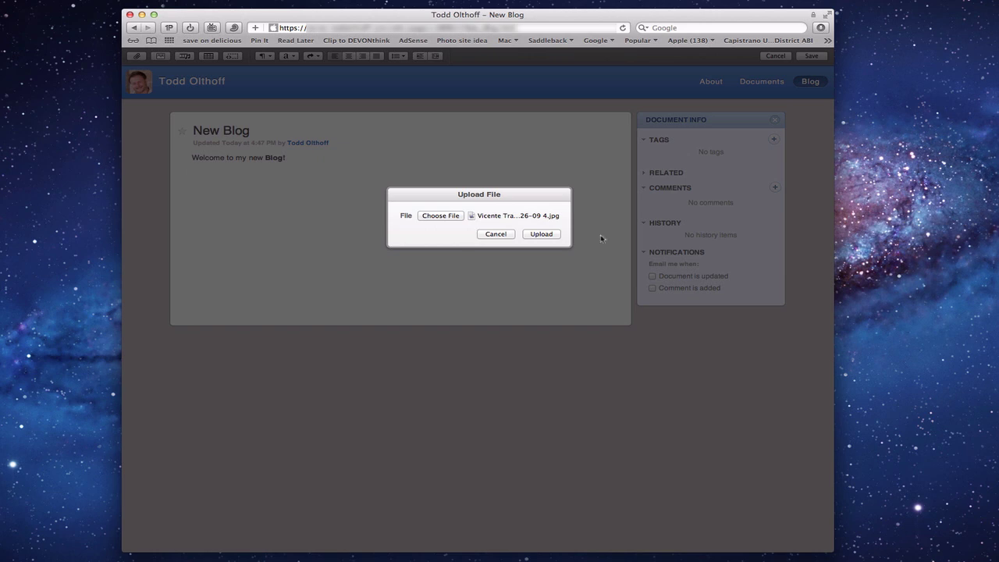
pyautogui.click(541, 233)
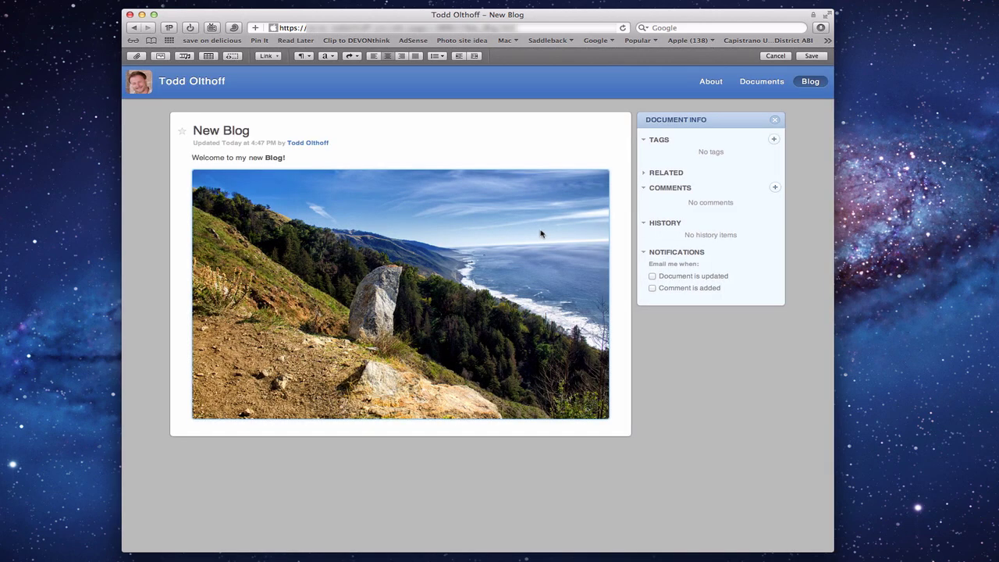
pyautogui.moveTo(487, 215)
pyautogui.click(279, 57)
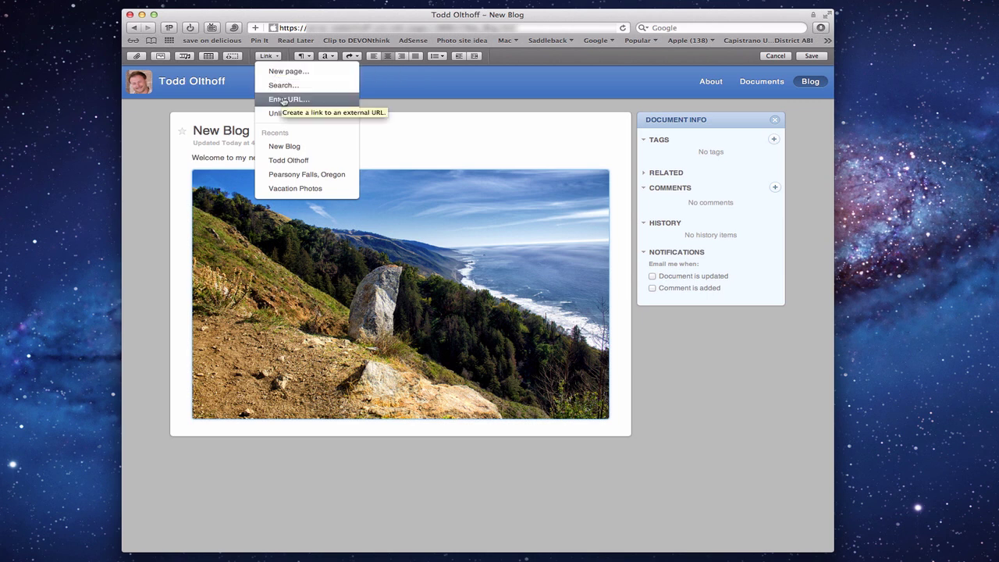
pyautogui.click(462, 131)
pyautogui.click(436, 159)
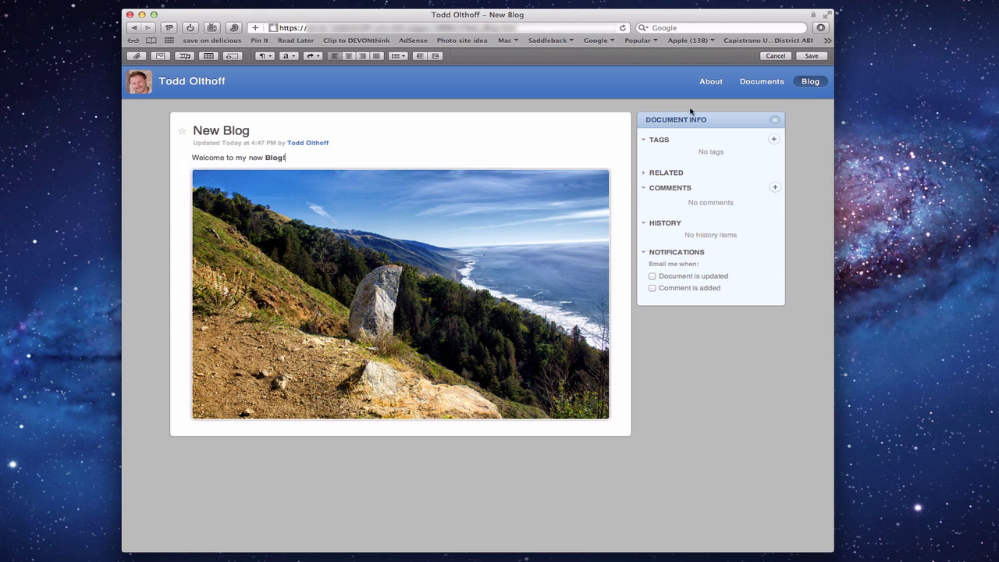
# Tag the post with Photo and San Simeon
pyautogui.click(772, 140)
pyautogui.write('Photo')
pyautogui.press('Return')
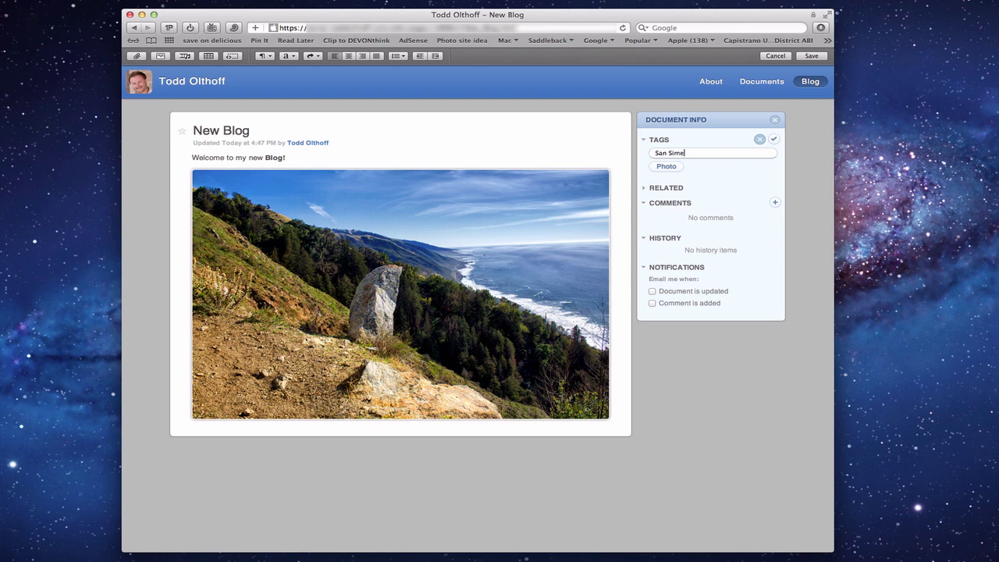
pyautogui.write('San Simeon')
pyautogui.press('Return')
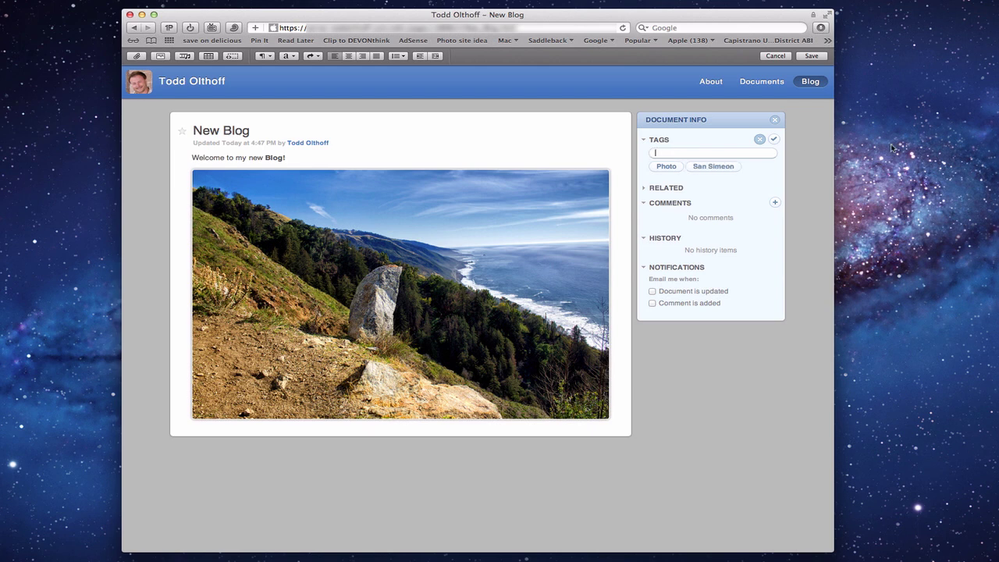
pyautogui.click(773, 139)
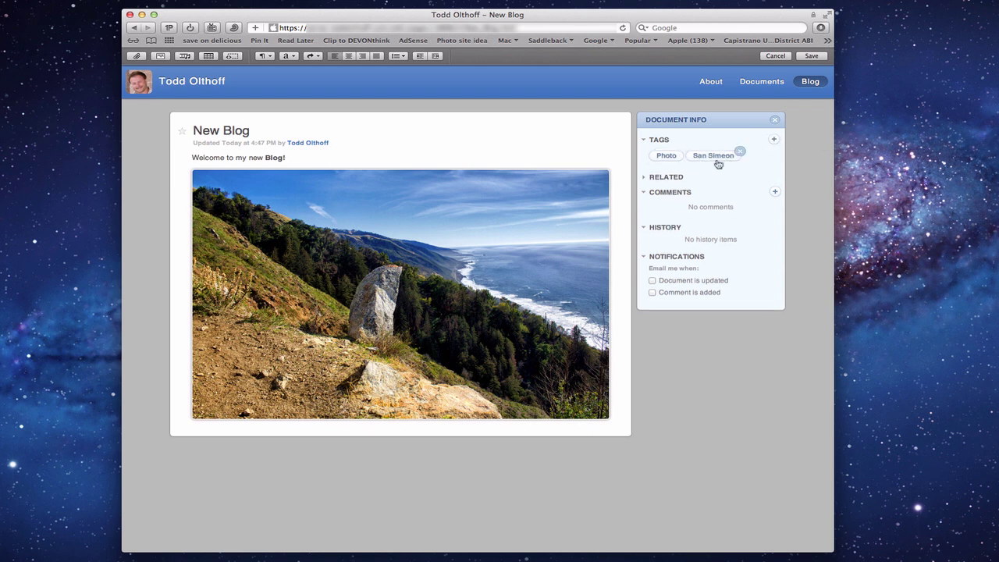
# Add the Vacation Photos page as a related item of the post
pyautogui.click(646, 178)
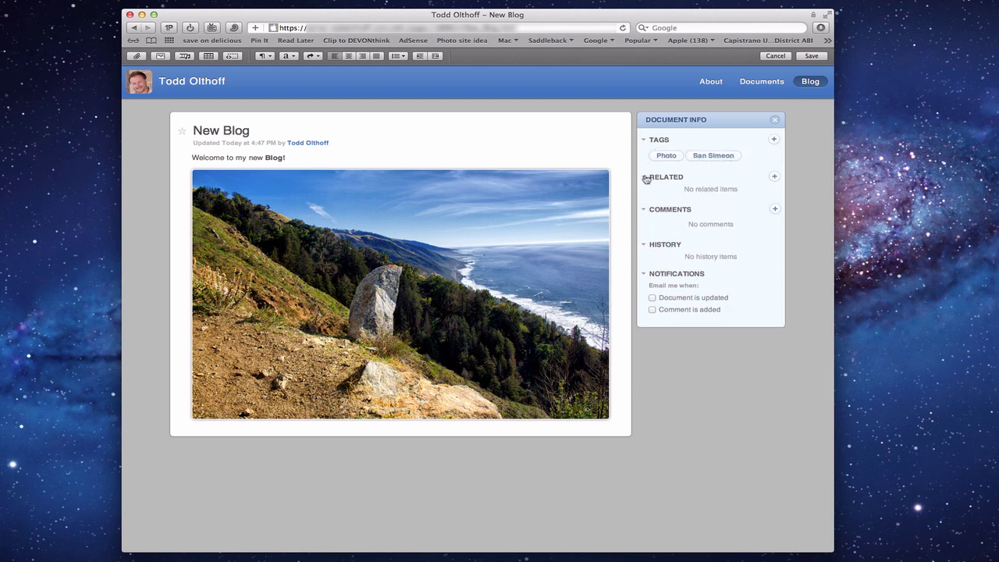
pyautogui.click(774, 177)
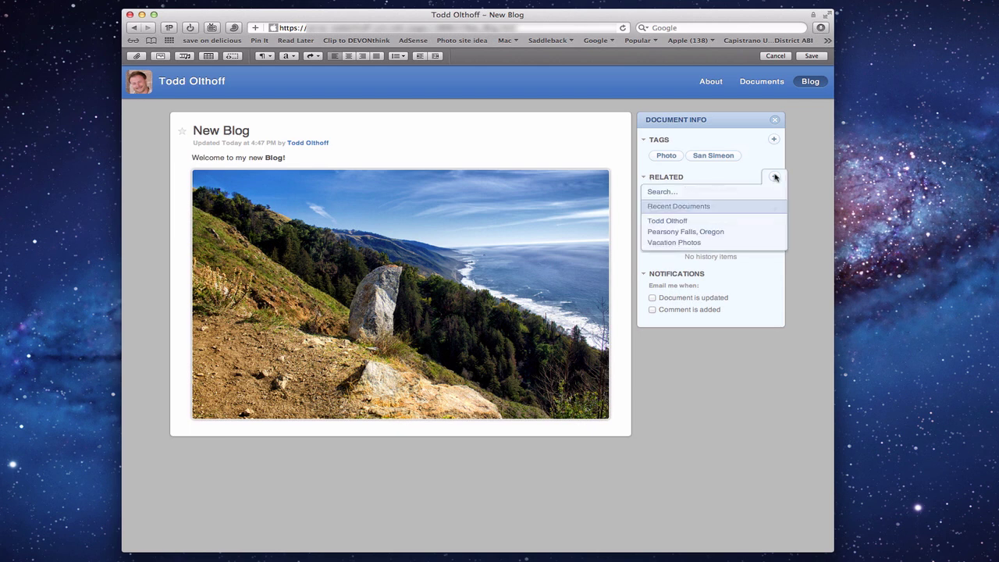
pyautogui.click(681, 242)
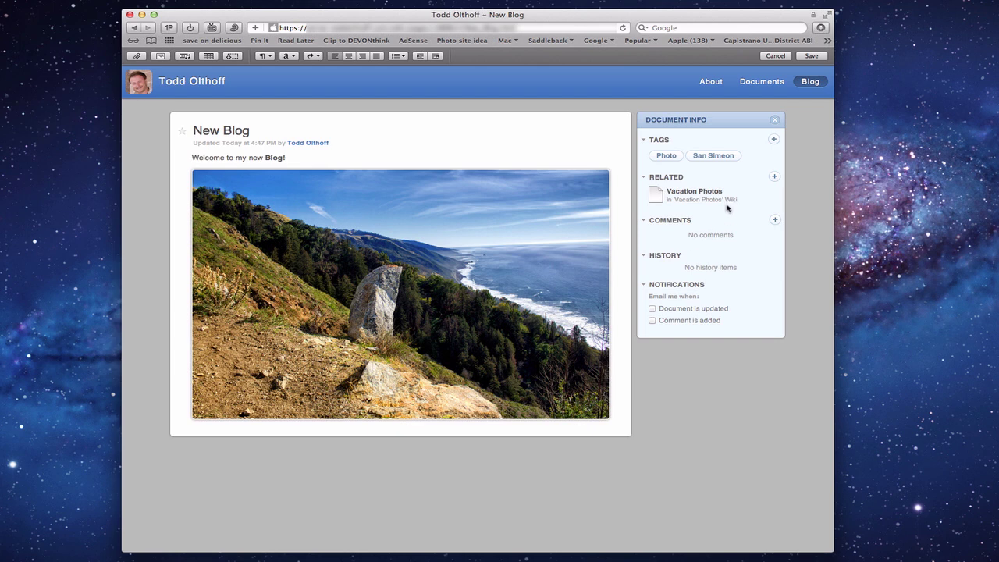
pyautogui.click(773, 221)
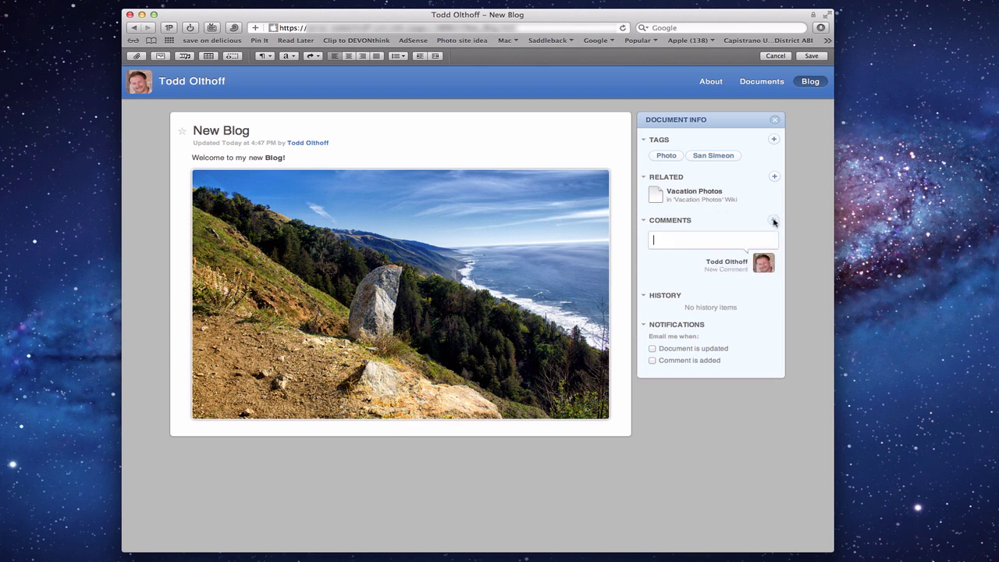
# Add the comment 'Wow Great photo!' to the New Blog post and submit it
pyautogui.write('Wow Great photo!')
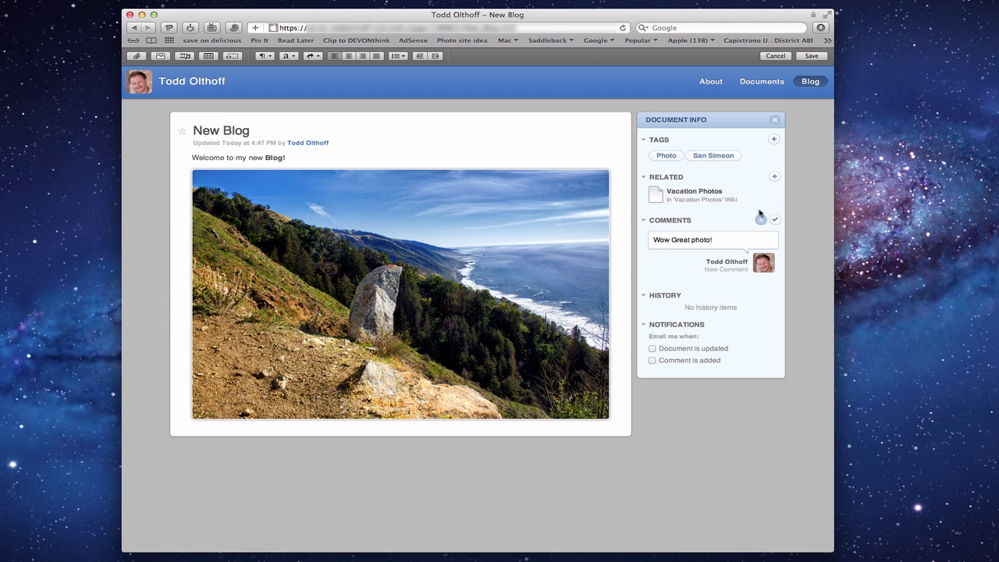
pyautogui.click(777, 219)
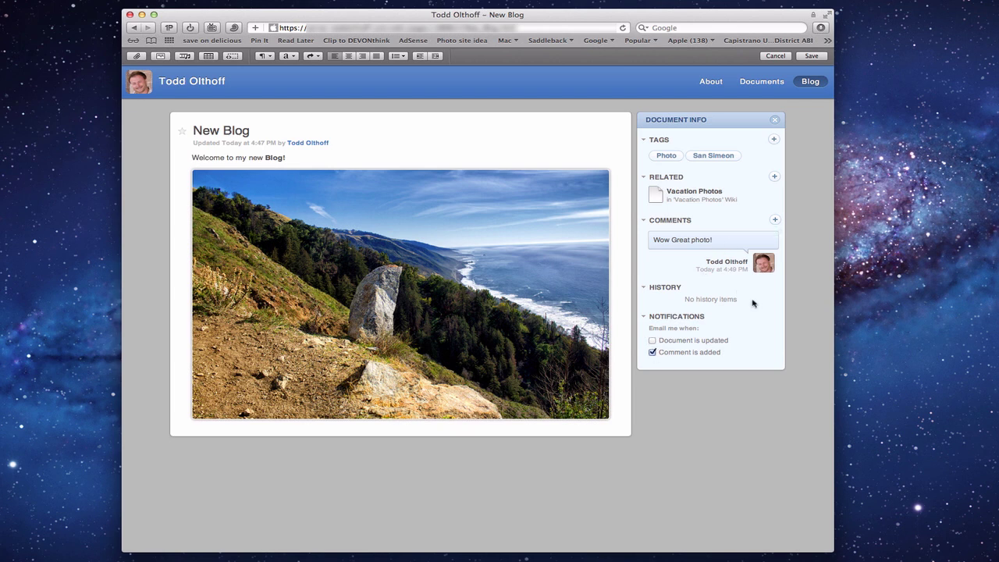
pyautogui.moveTo(775, 234)
pyautogui.moveTo(740, 191)
pyautogui.moveTo(322, 214)
# Star New Blog as a favourite, then save it and accept the override warning
pyautogui.click(183, 135)
pyautogui.click(812, 57)
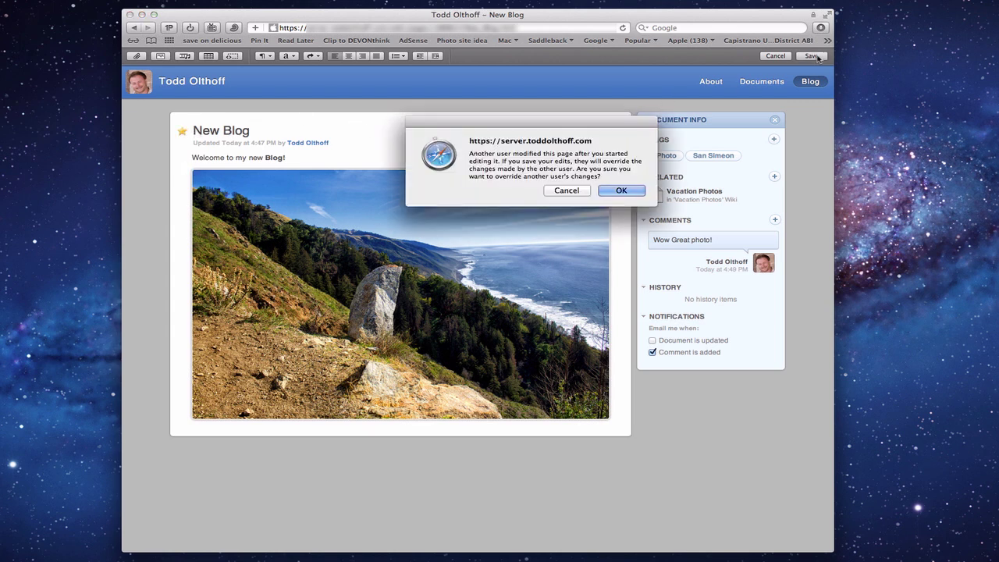
pyautogui.click(616, 191)
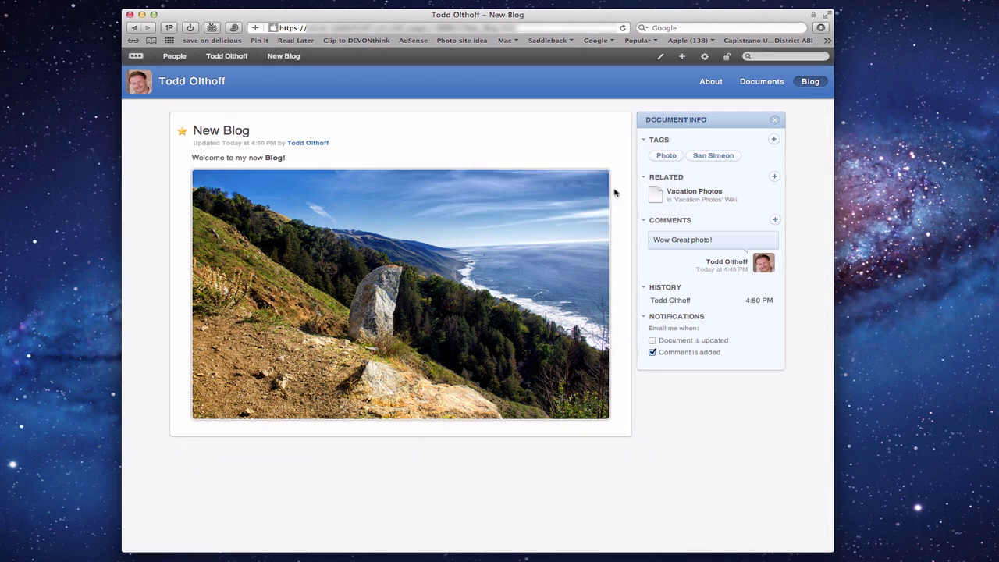
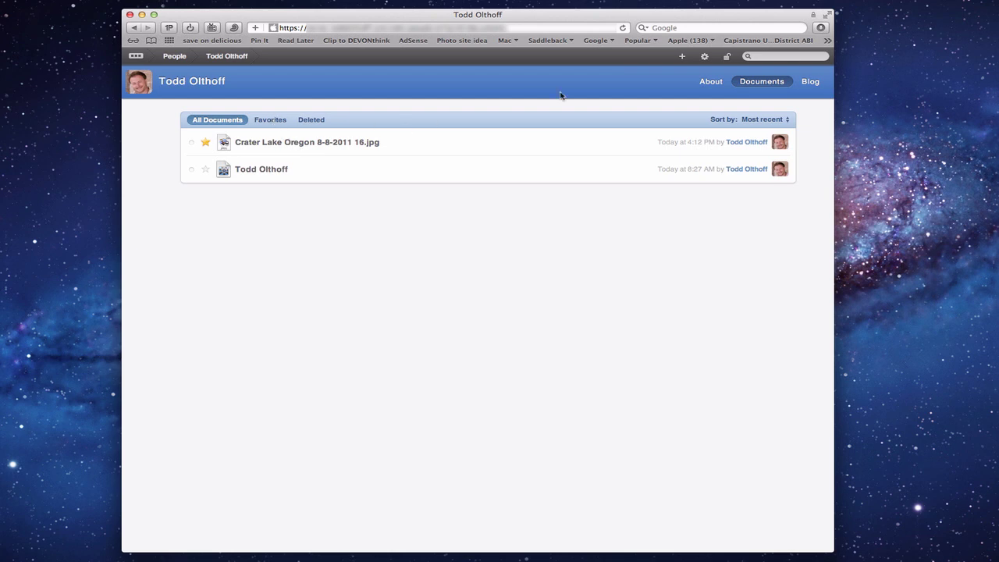
# Open the profile's About page in edit mode, default text still unchanged
pyautogui.click(711, 83)
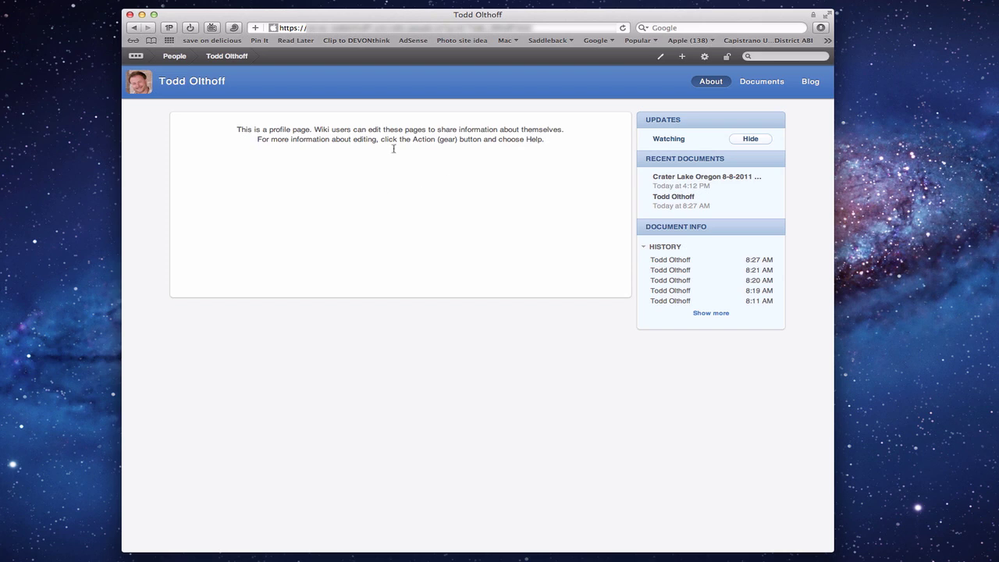
pyautogui.click(662, 59)
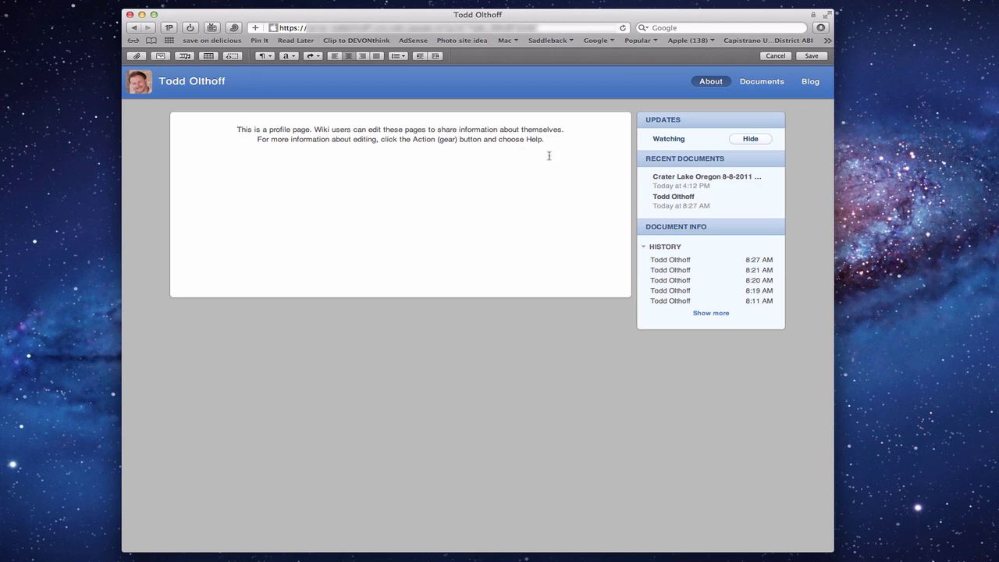
# Replace the default profile text with 'Welcome to my Page!'
pyautogui.moveTo(548, 138); pyautogui.dragTo(233, 127)
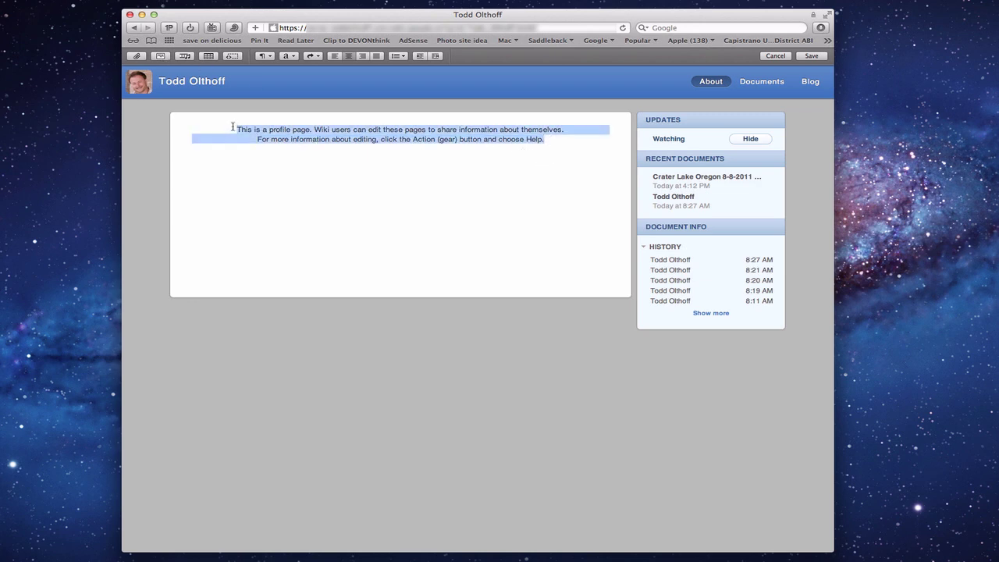
pyautogui.write('Welcom to')
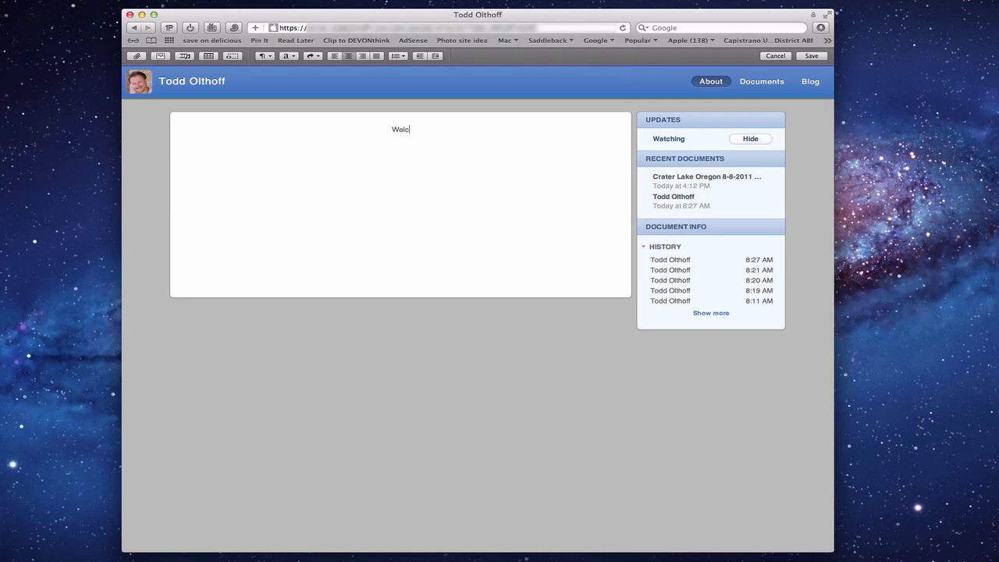
pyautogui.press('BackSpace')
pyautogui.press('BackSpace')
pyautogui.press('BackSpace')
pyautogui.write('e to my Page!')
# Upload the dark header image as a banner below the welcome line
pyautogui.click(176, 56)
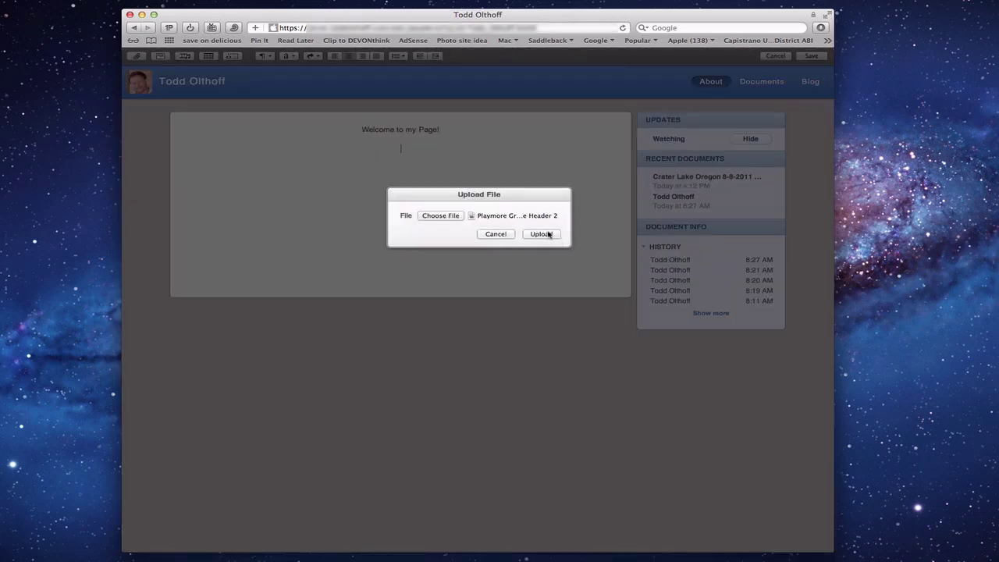
pyautogui.click(548, 234)
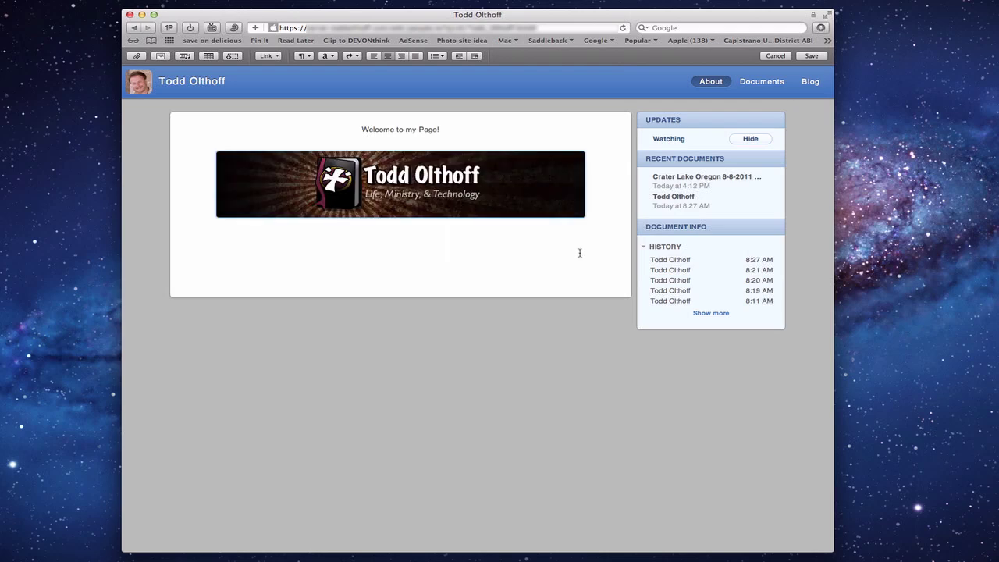
pyautogui.click(422, 246)
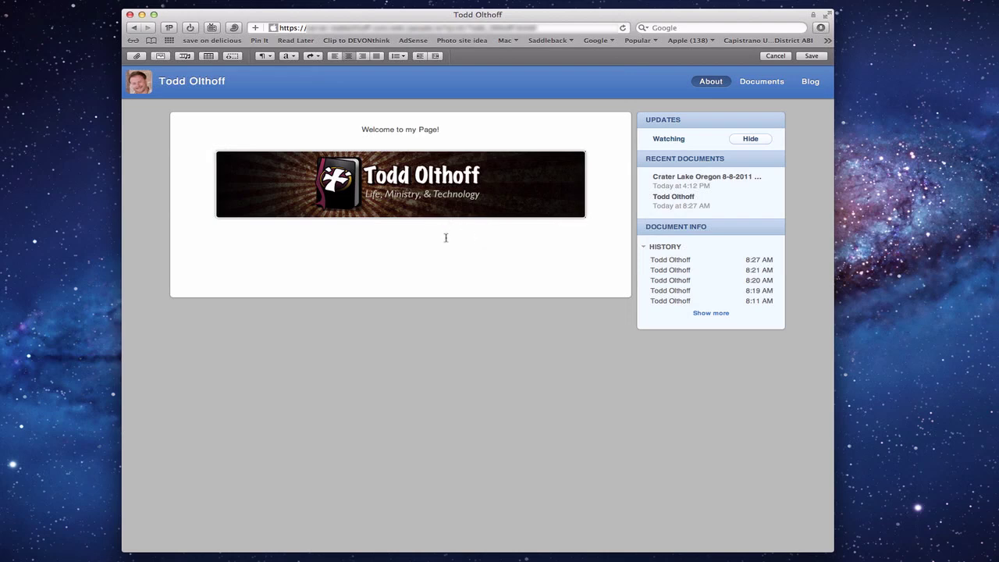
# Save the profile page and expand its edit history to show older entries
pyautogui.click(813, 56)
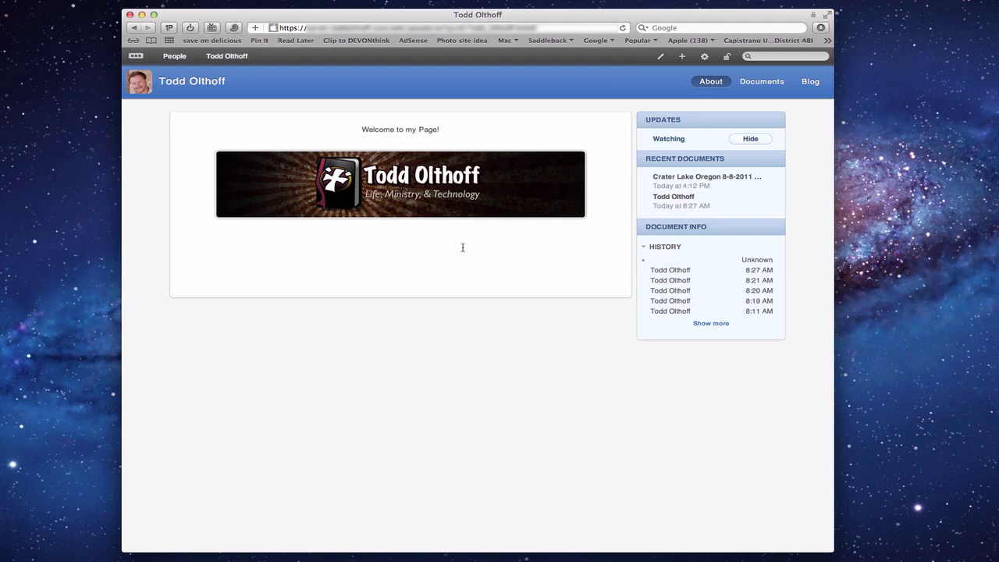
pyautogui.click(711, 323)
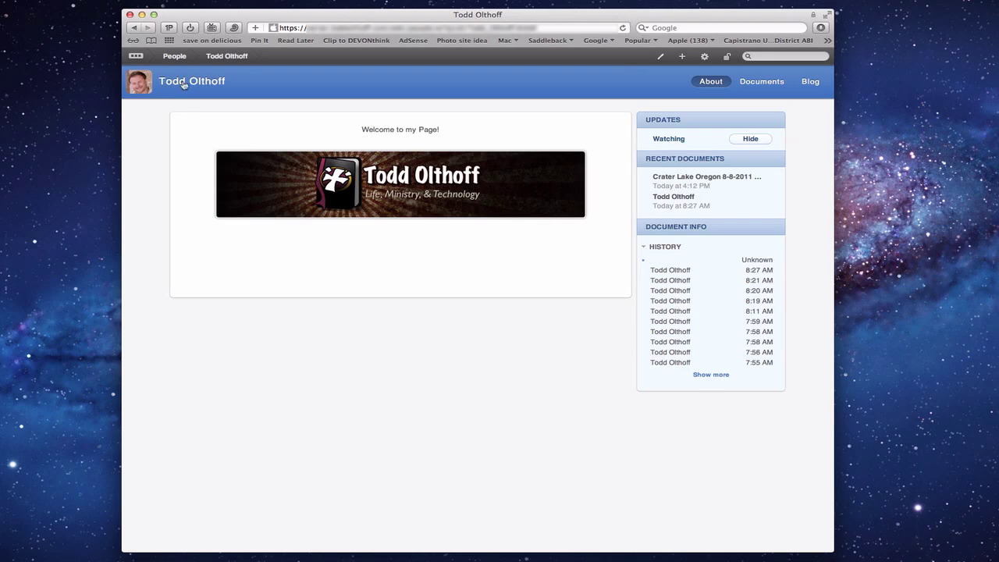
pyautogui.click(137, 56)
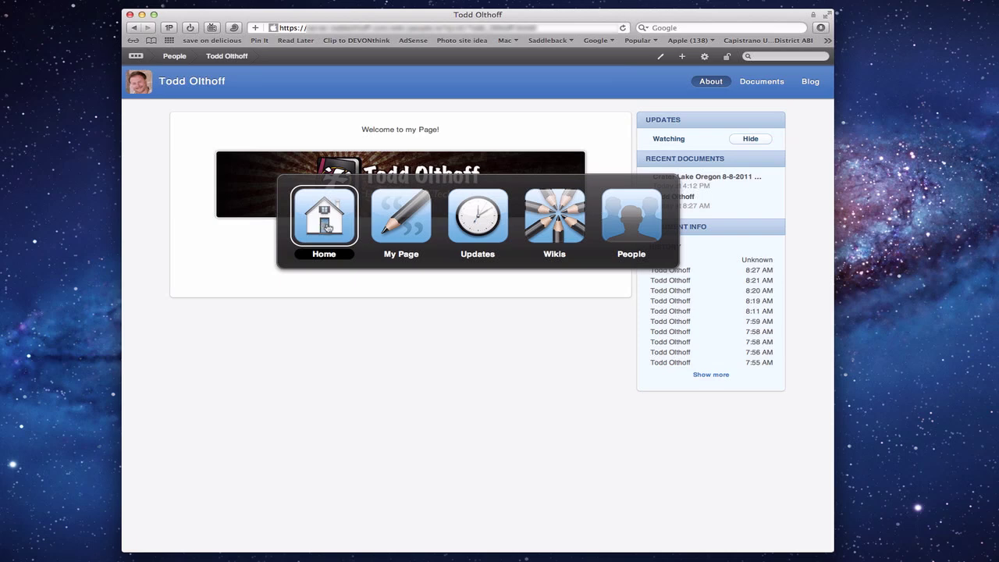
# View the Updates page under All, then filter to Unread, which lists no results
pyautogui.click(478, 217)
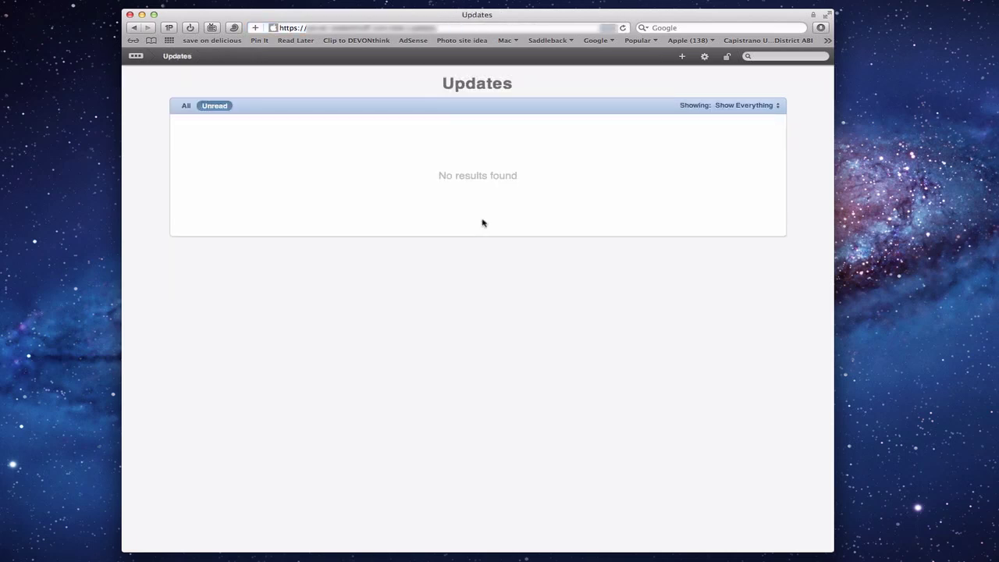
pyautogui.click(184, 106)
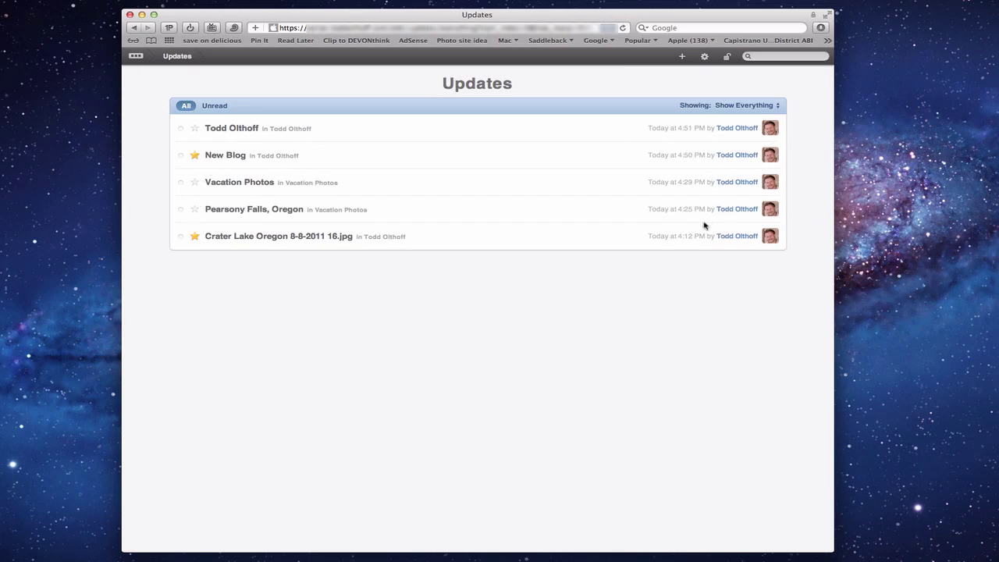
pyautogui.click(213, 107)
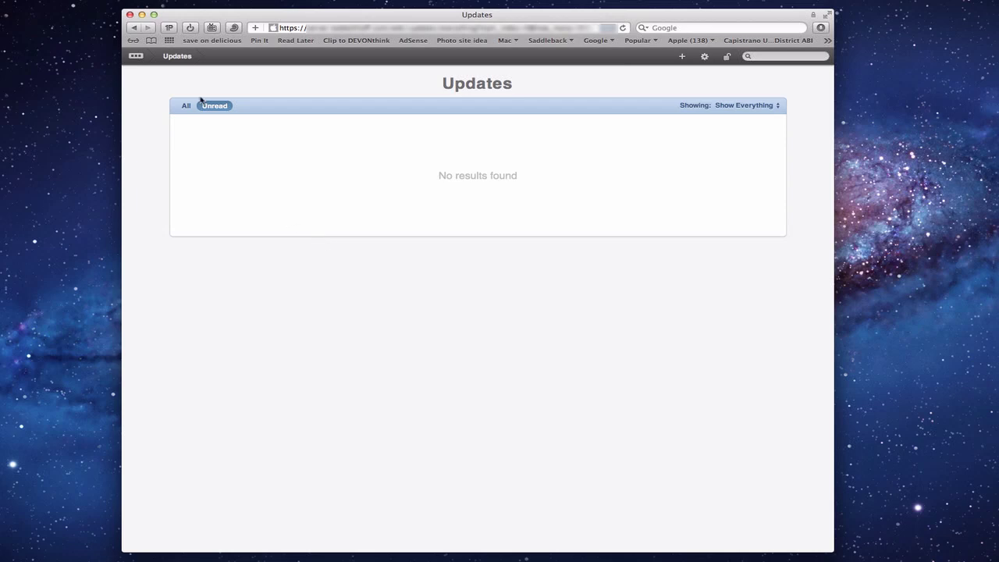
pyautogui.click(136, 57)
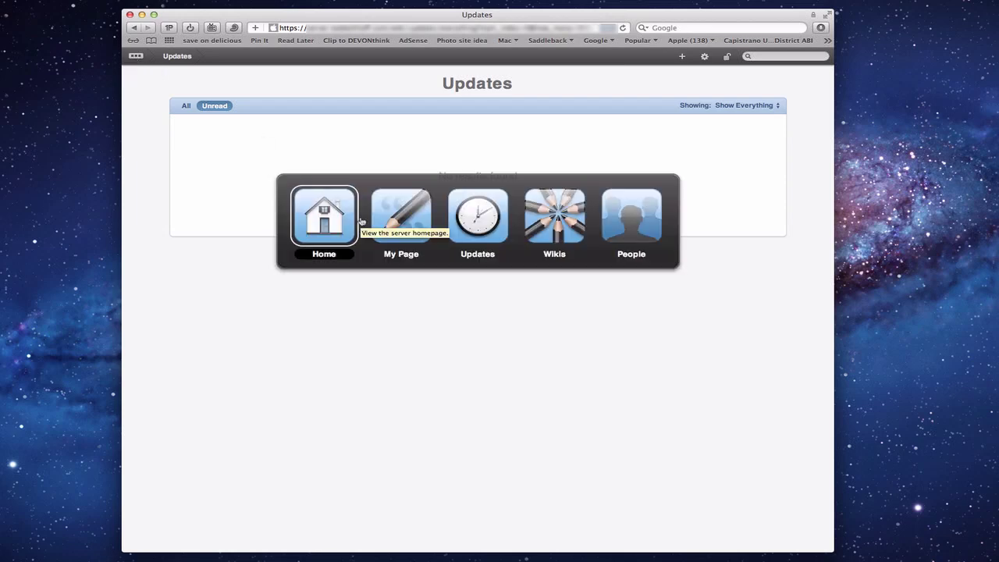
# Browse the People page, filtering to Watched and back to All five users
pyautogui.click(635, 226)
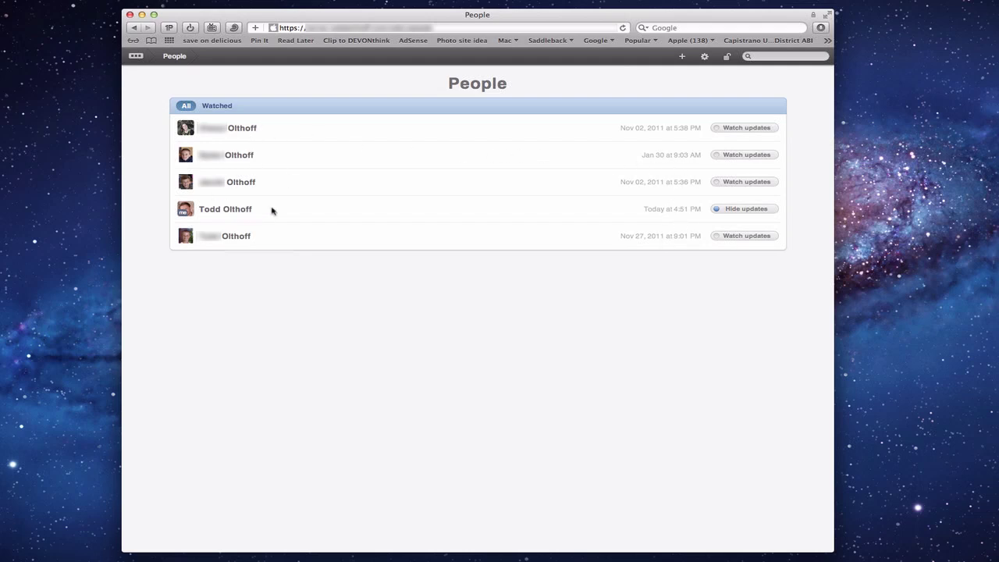
pyautogui.click(217, 107)
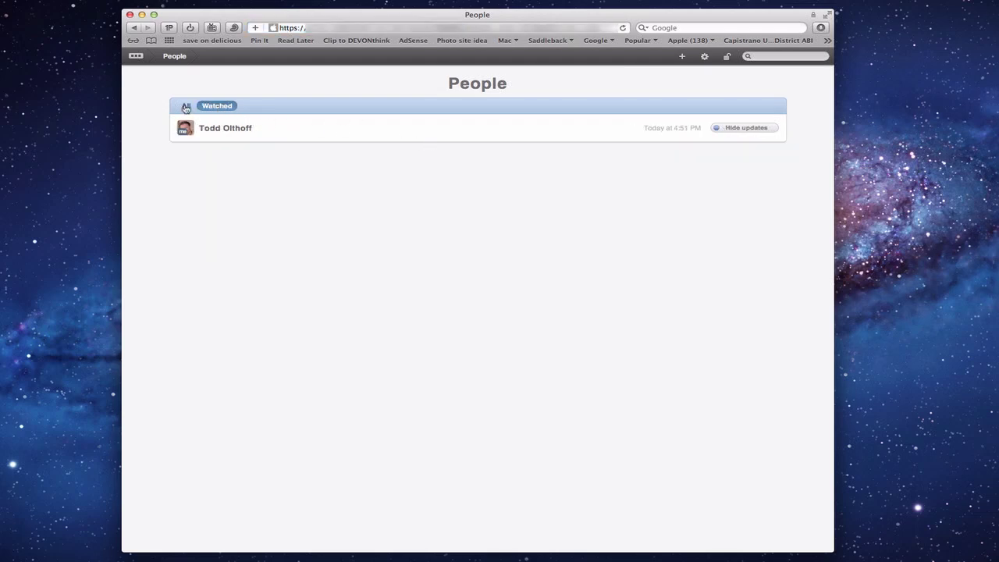
pyautogui.click(185, 107)
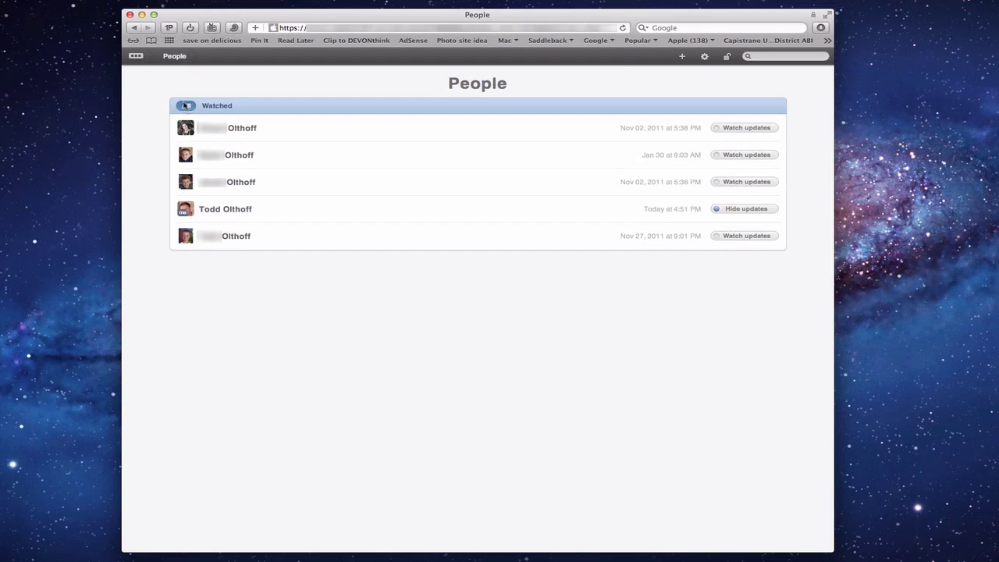
pyautogui.click(136, 56)
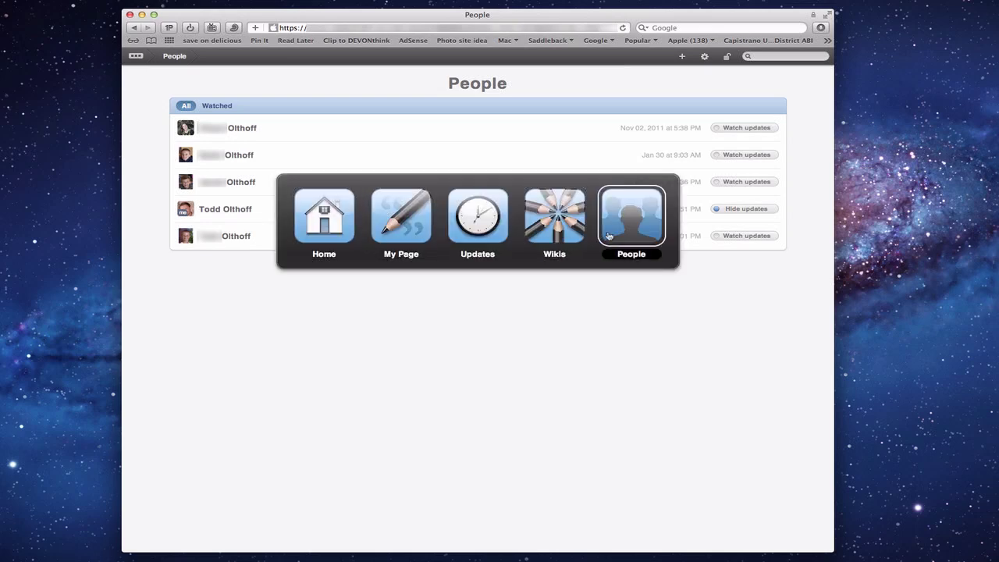
# Open the Vacation Photos wiki from the Wikis list and edit its main page
pyautogui.click(558, 227)
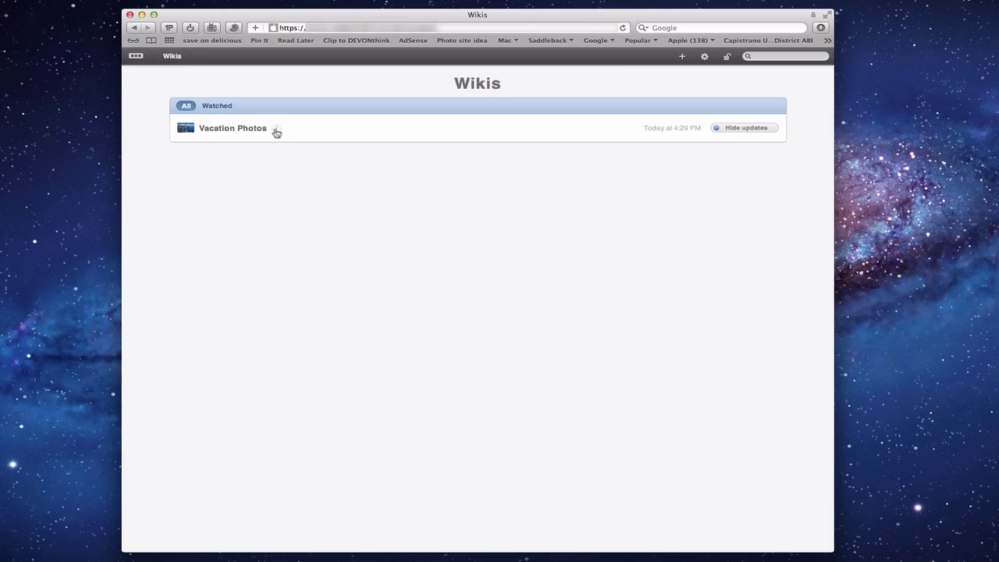
pyautogui.moveTo(276, 132)
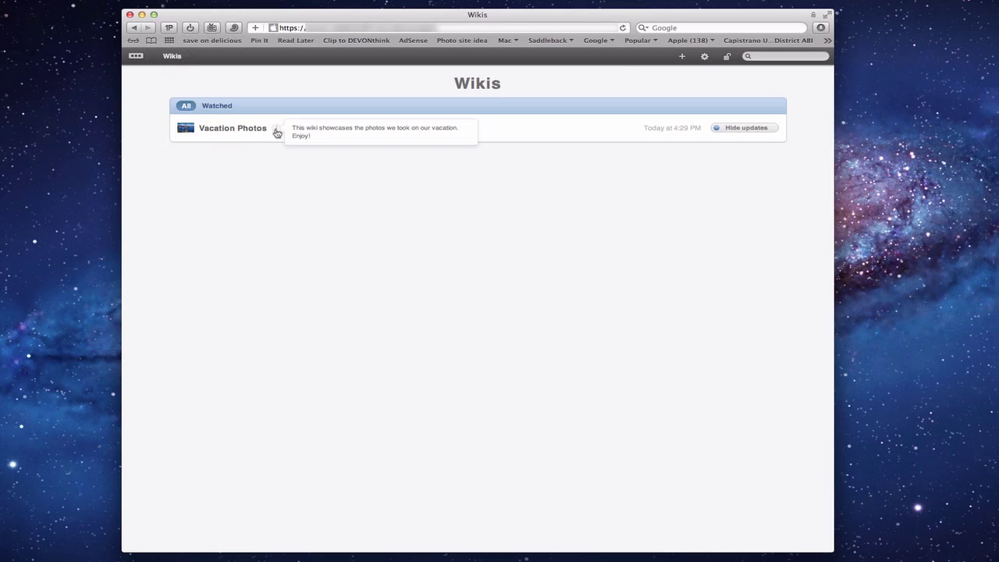
pyautogui.click(210, 131)
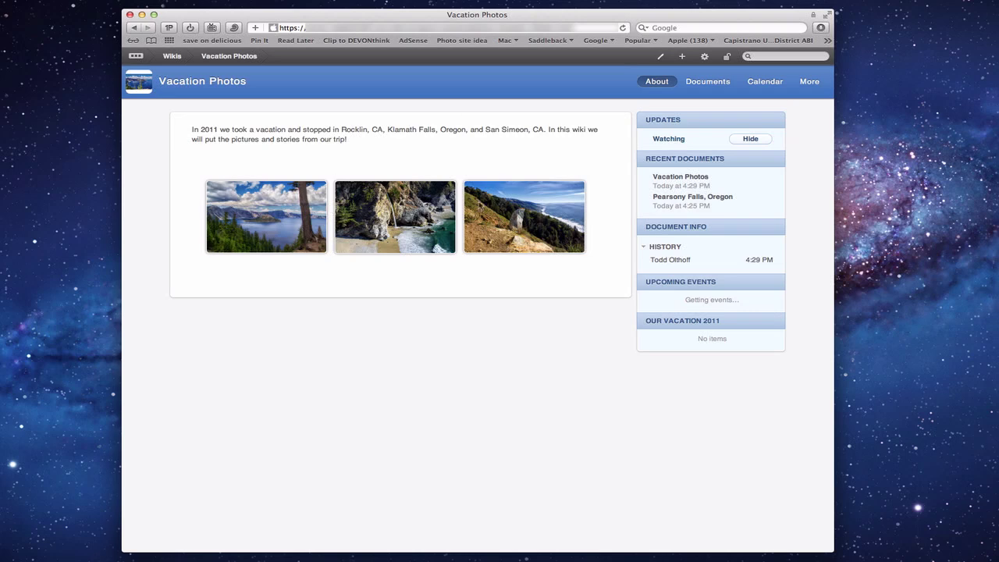
pyautogui.click(662, 58)
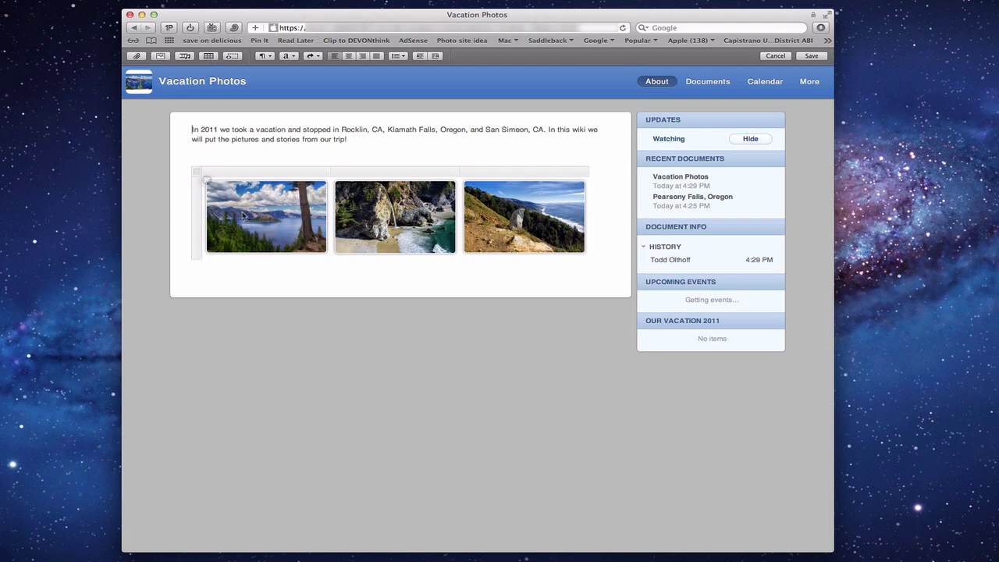
# Inspect the photo table's row and column menus, then bring up Table Settings
pyautogui.click(201, 220)
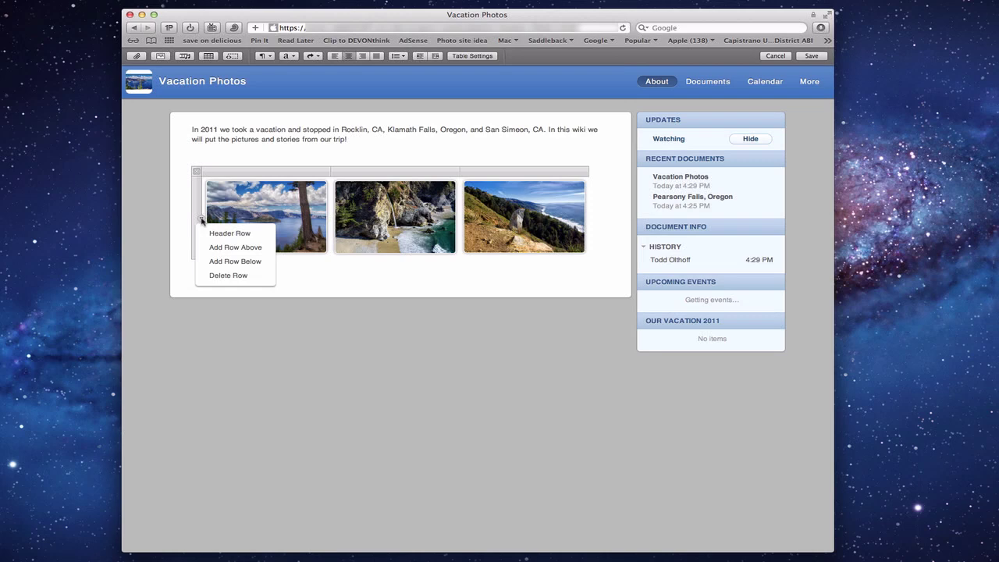
pyautogui.click(281, 211)
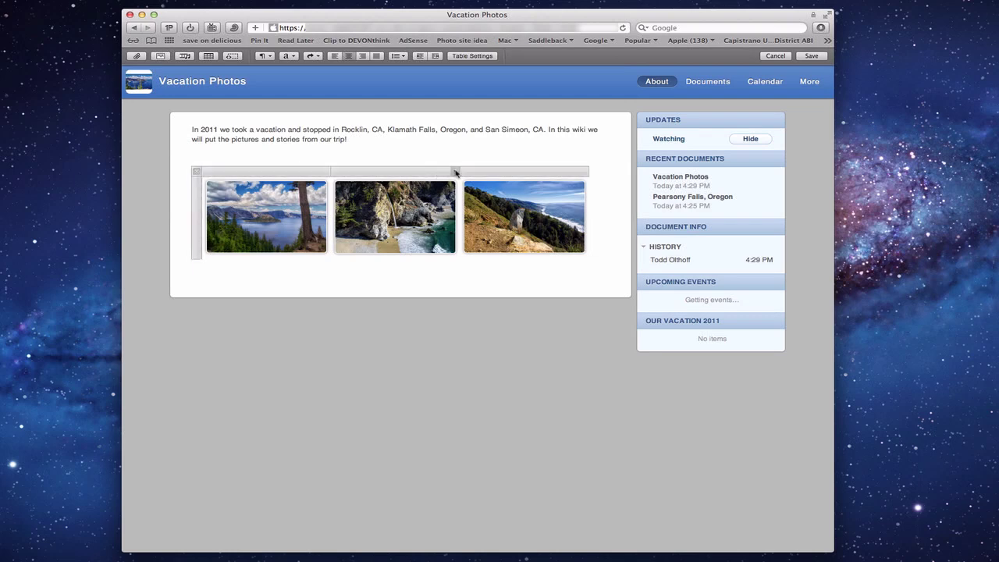
pyautogui.click(455, 172)
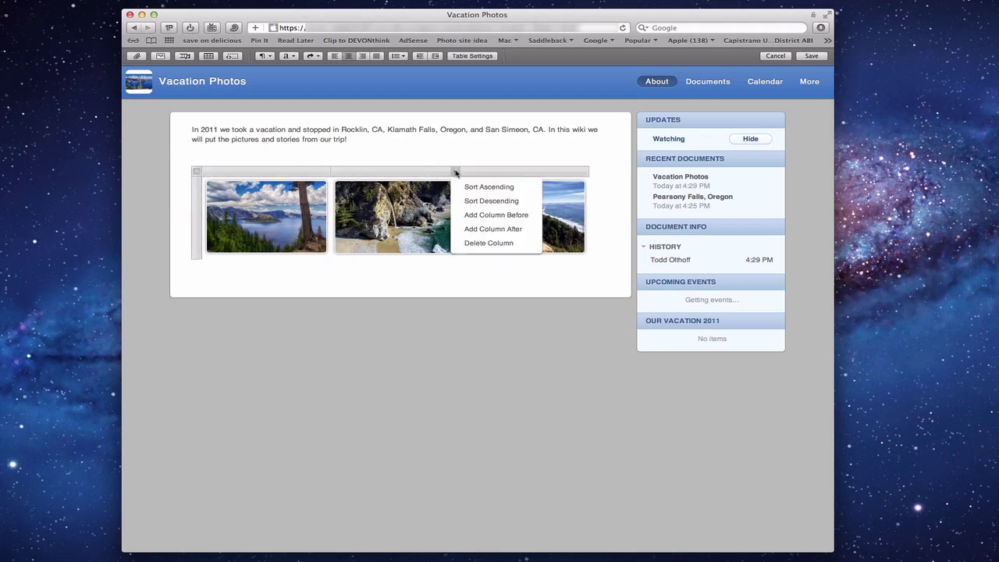
pyautogui.click(387, 158)
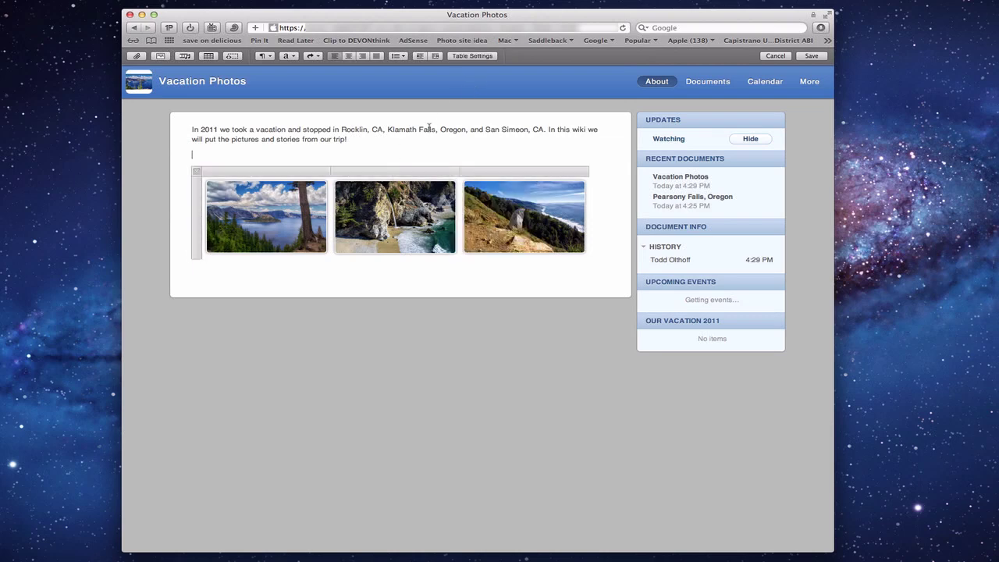
pyautogui.click(473, 56)
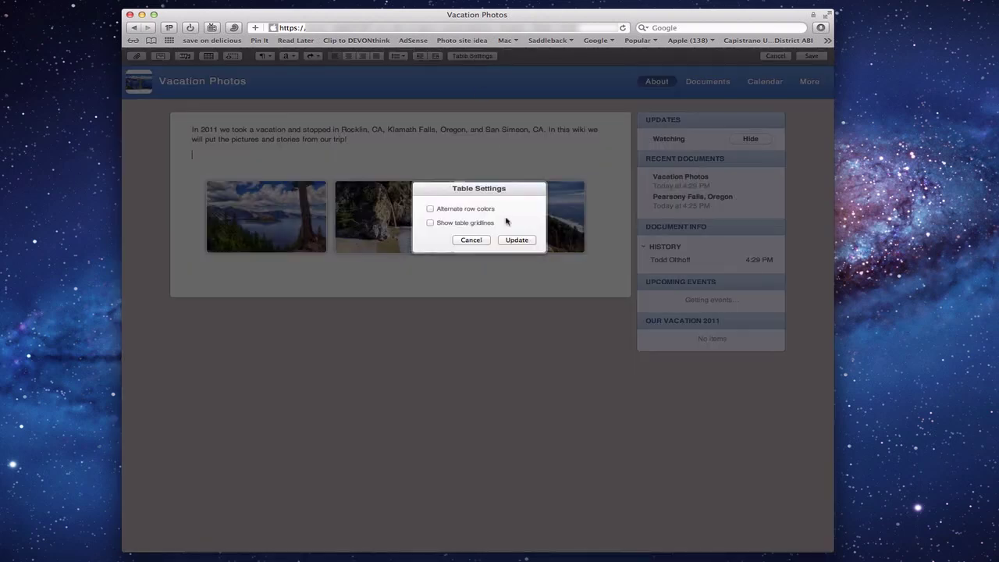
# Turn table gridlines on and apply, then turn them back off and apply
pyautogui.click(430, 224)
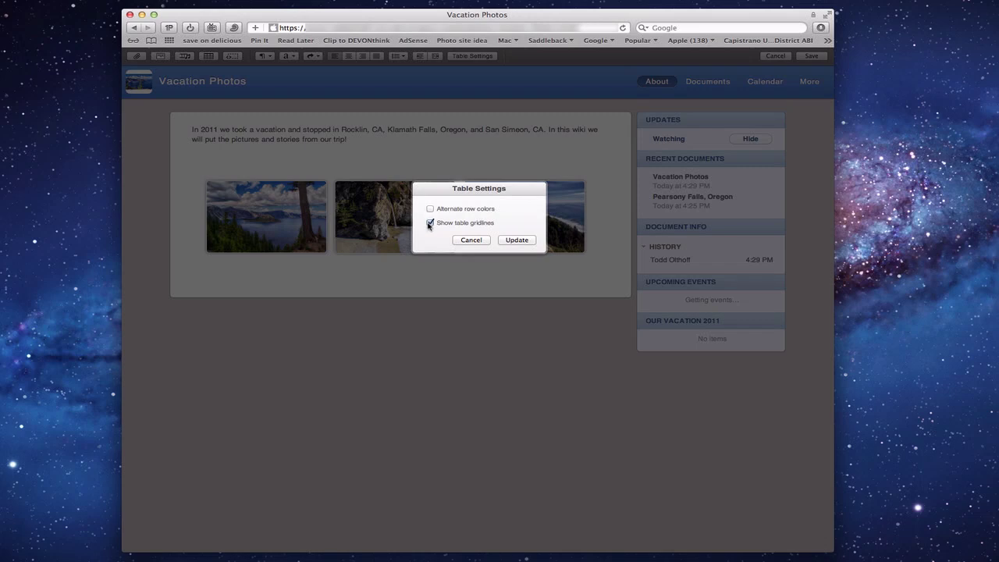
pyautogui.click(503, 242)
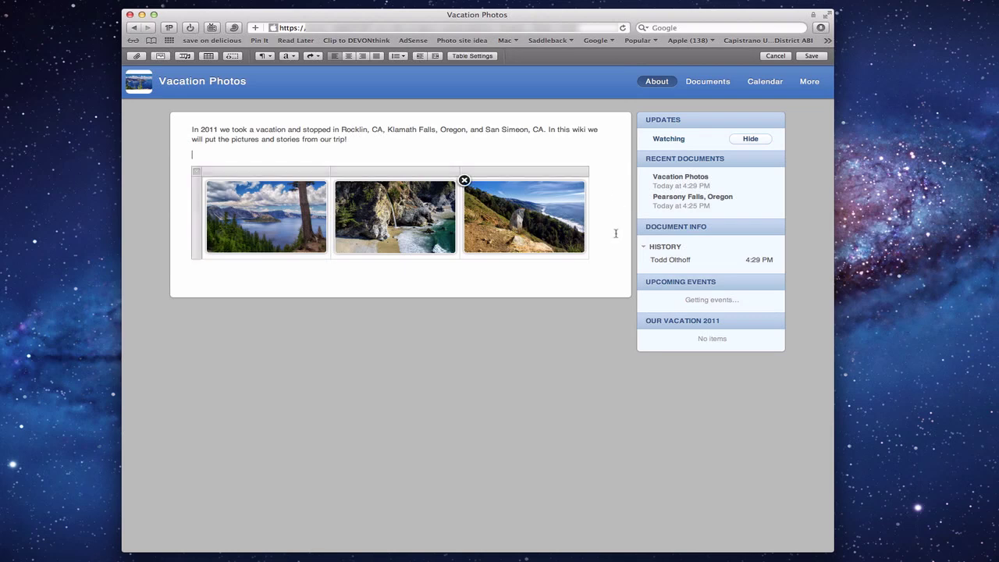
pyautogui.click(470, 58)
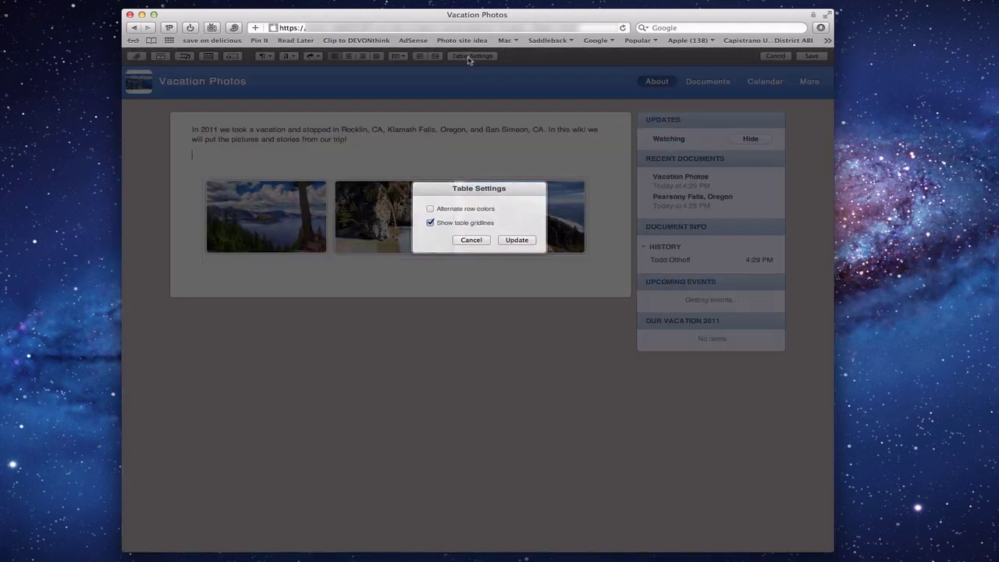
pyautogui.click(430, 223)
pyautogui.click(519, 240)
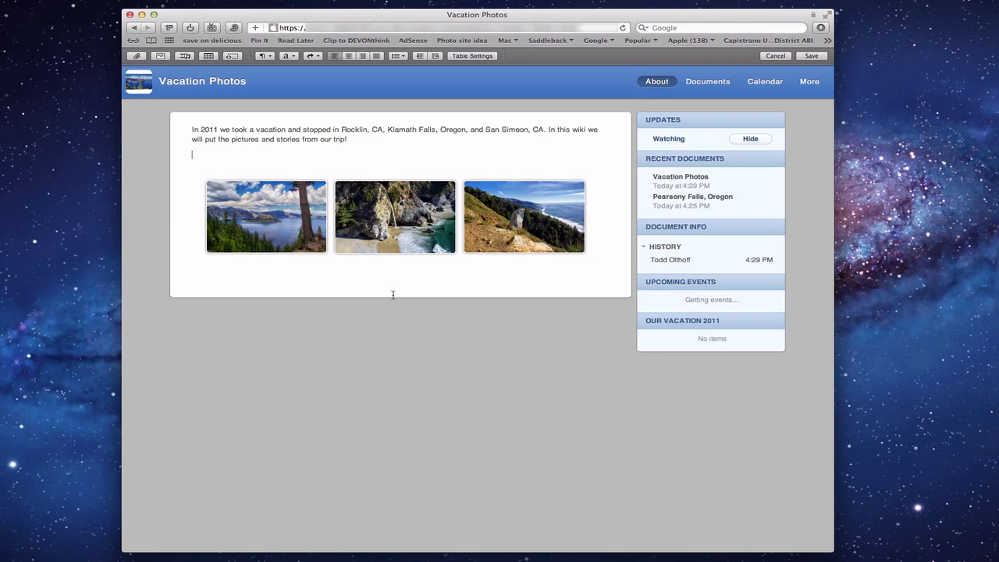
# Save the Vacation Photos page, glance at the More menu, and open the Vacation Photos document
pyautogui.click(811, 57)
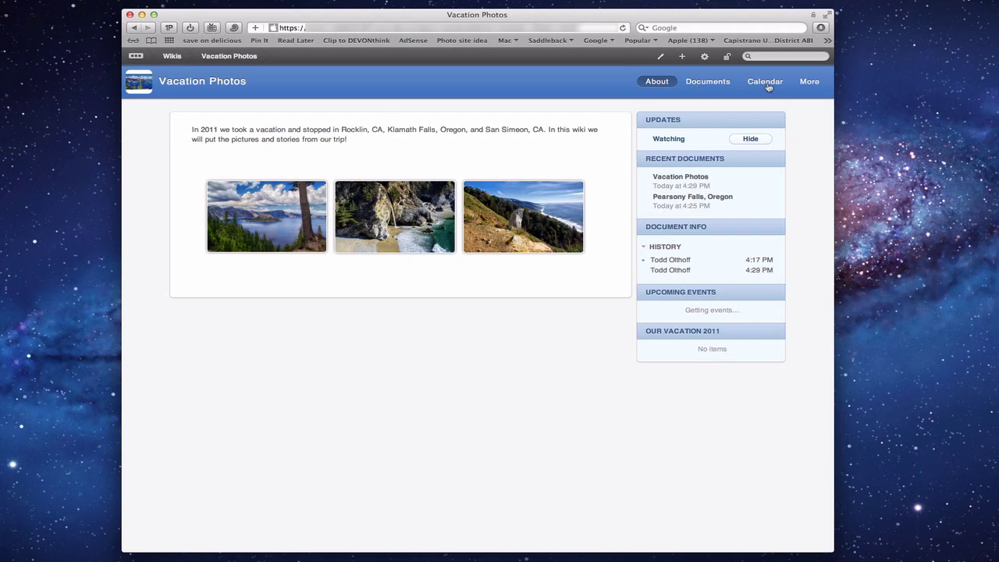
pyautogui.click(809, 83)
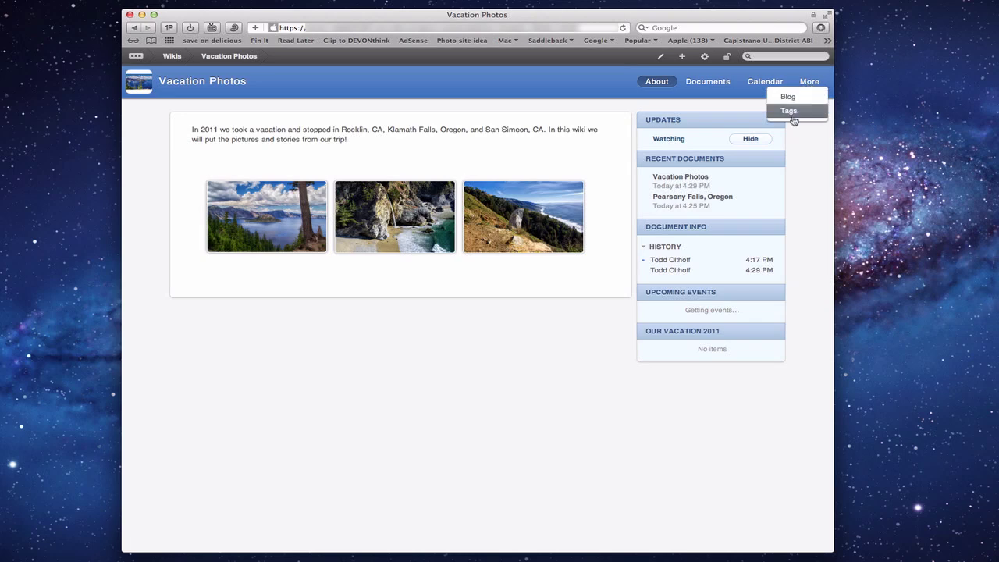
pyautogui.click(811, 153)
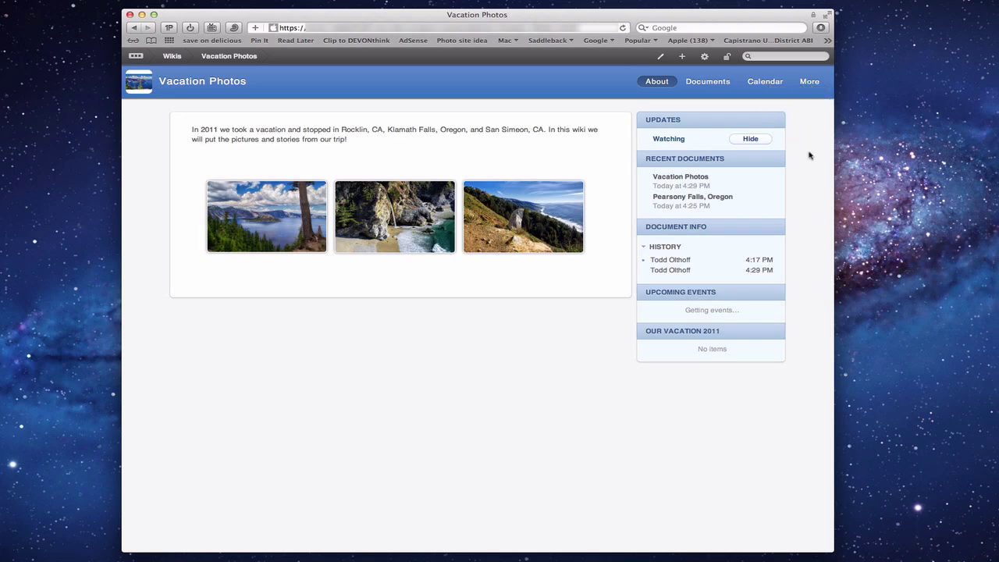
pyautogui.click(672, 180)
# Open the Pearsony Falls, Oregon page, then view the wiki's tags: Oregon, Photo, Waterfall
pyautogui.click(691, 199)
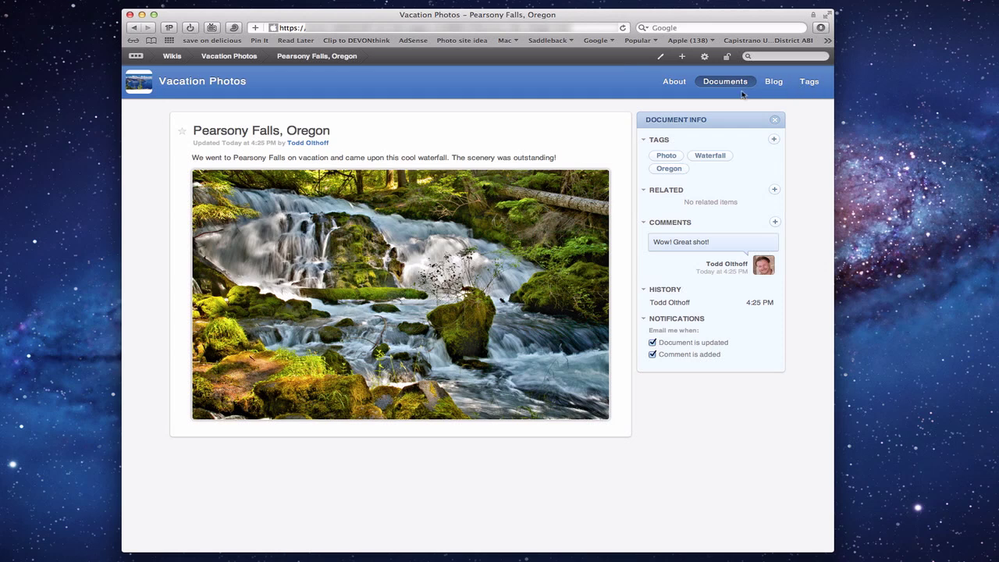
pyautogui.click(809, 81)
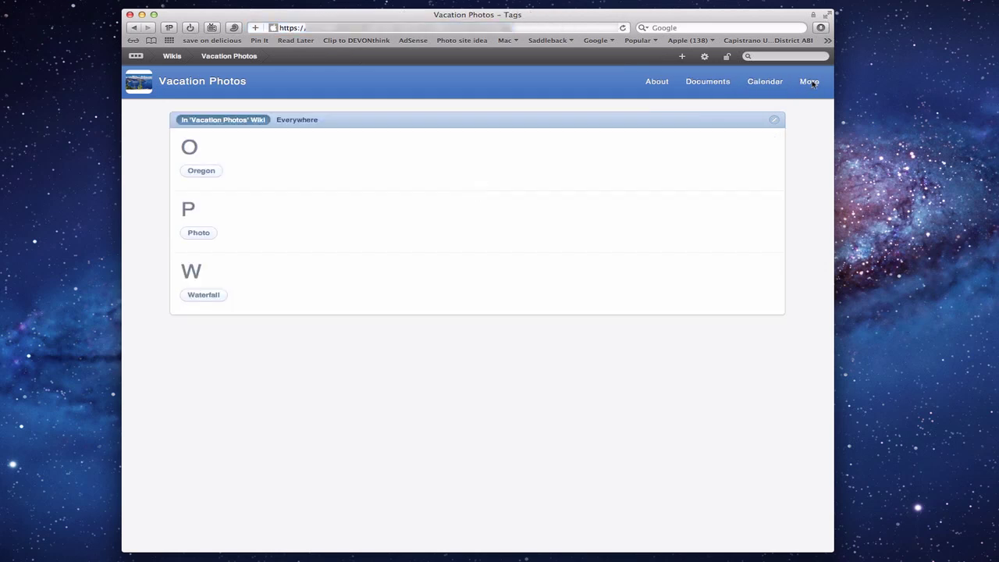
# Filter the search results by the Oregon and photo tags to show only Pearsony Falls, Oregon
pyautogui.click(198, 173)
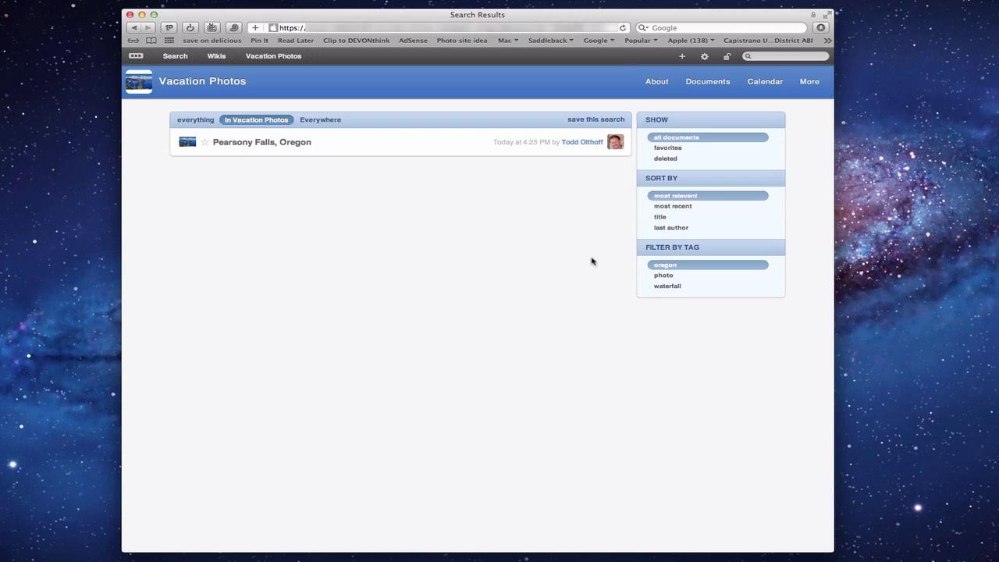
pyautogui.click(664, 277)
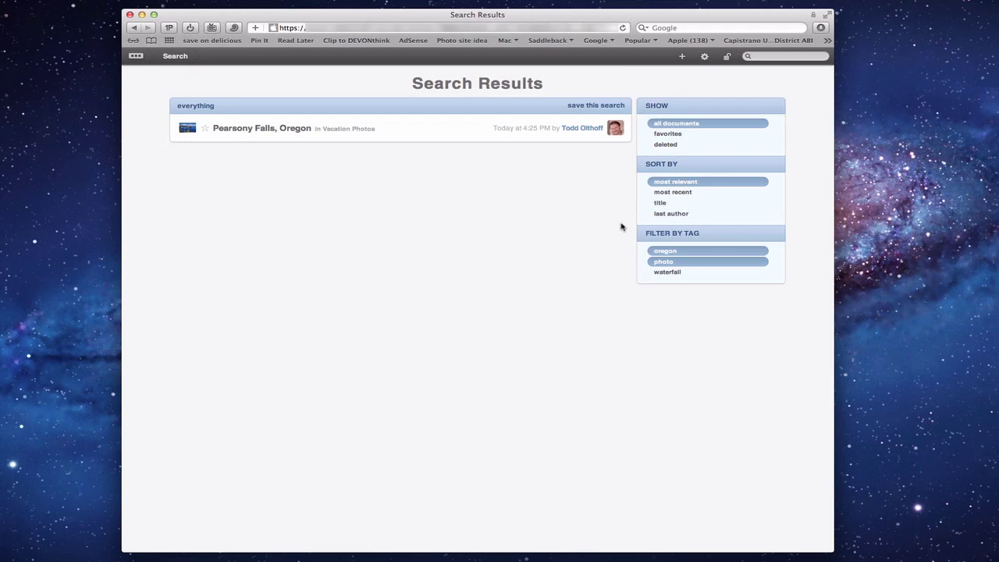
# Go to the Welcome to Mac OS X Lion Server home page, select its heading in edit mode, then cancel
pyautogui.click(137, 57)
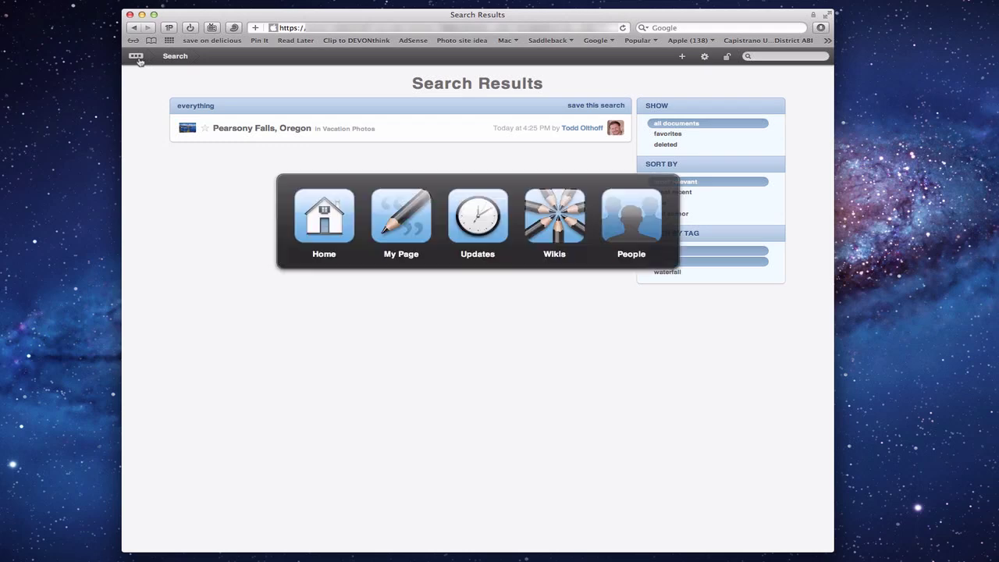
pyautogui.click(318, 211)
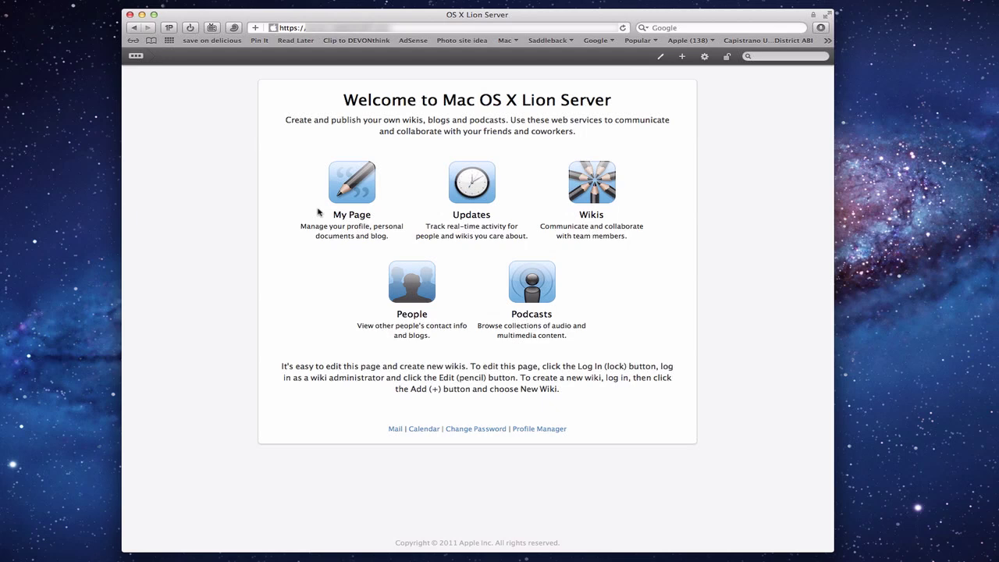
pyautogui.click(662, 56)
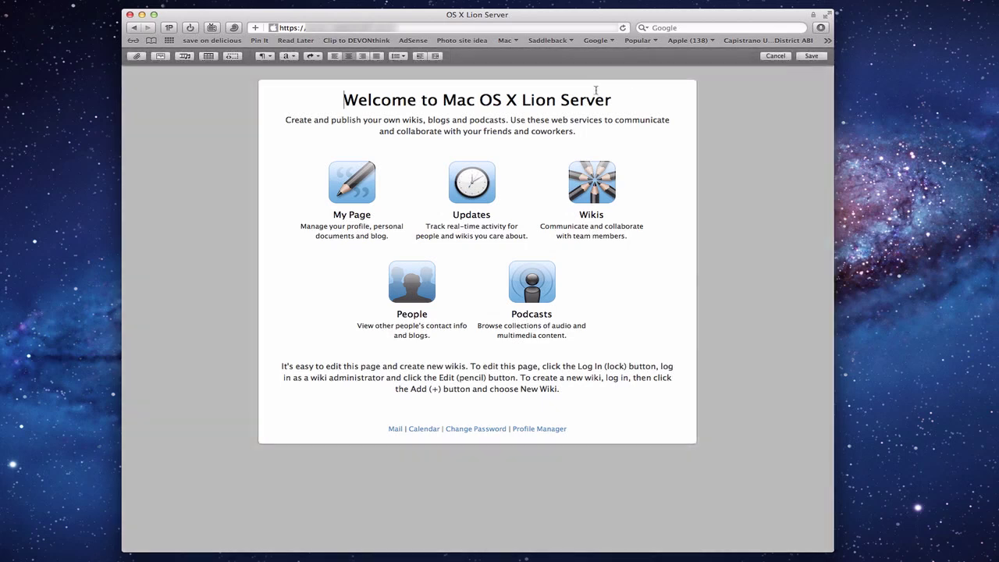
pyautogui.moveTo(629, 101); pyautogui.dragTo(302, 104)
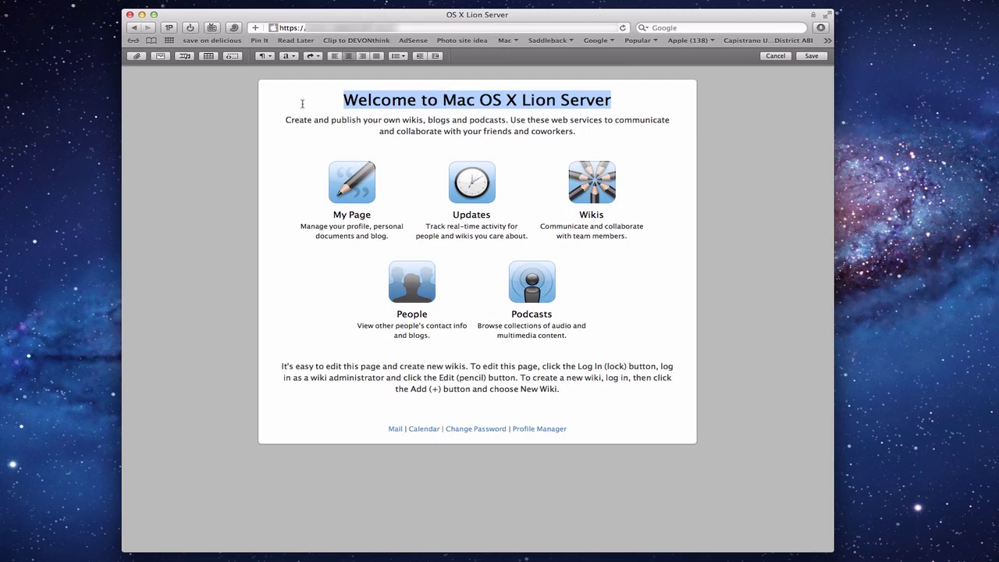
pyautogui.moveTo(379, 157)
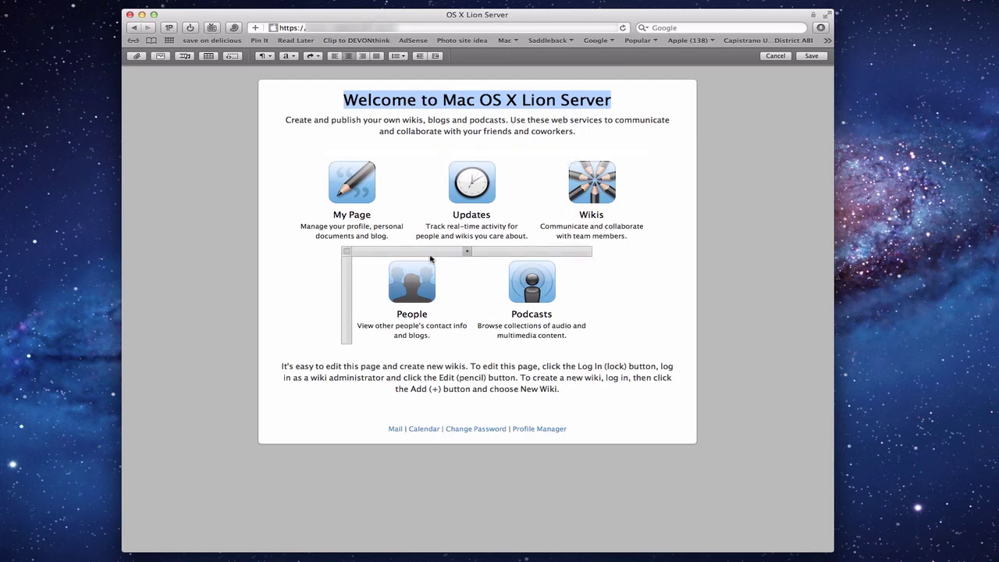
pyautogui.click(774, 57)
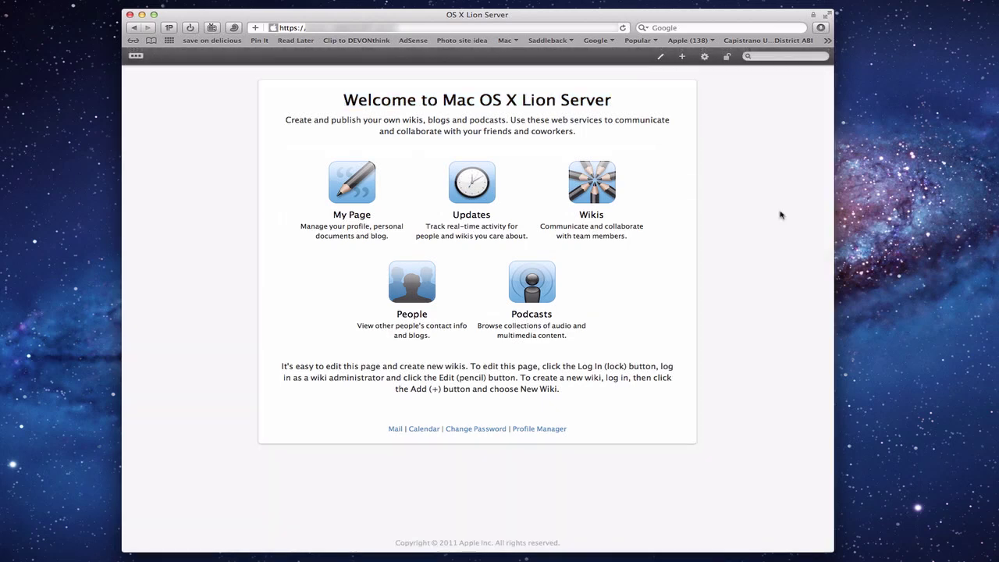